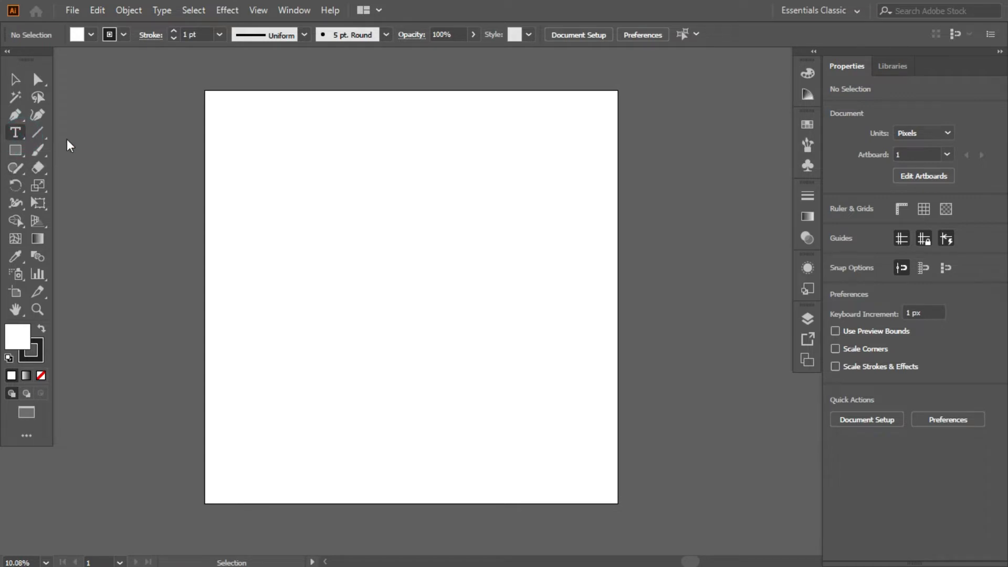
# Step: Add the point text "masking" in the upper left area of the artboard
pyautogui.click(343, 191)
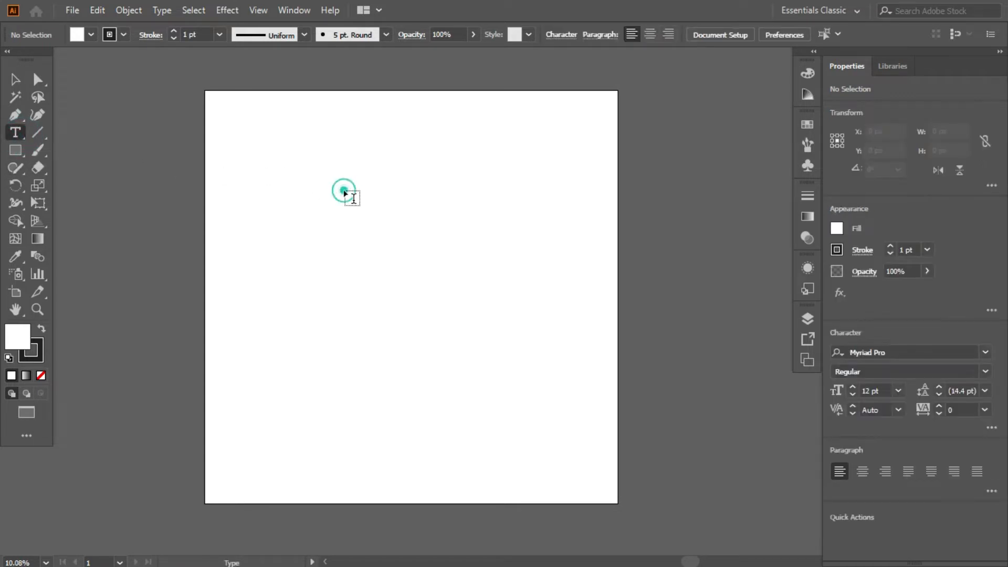
pyautogui.write('m')
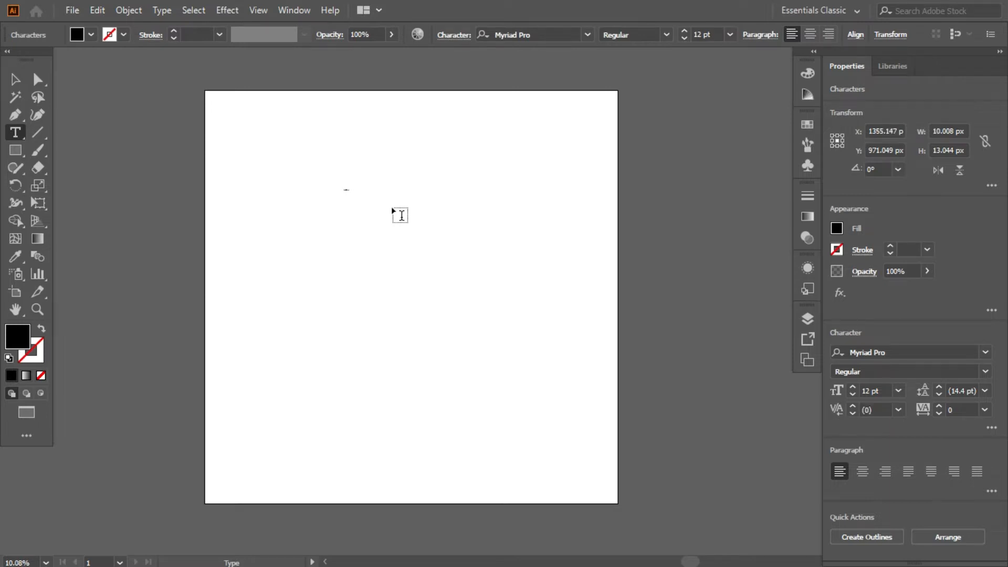
pyautogui.click(19, 83)
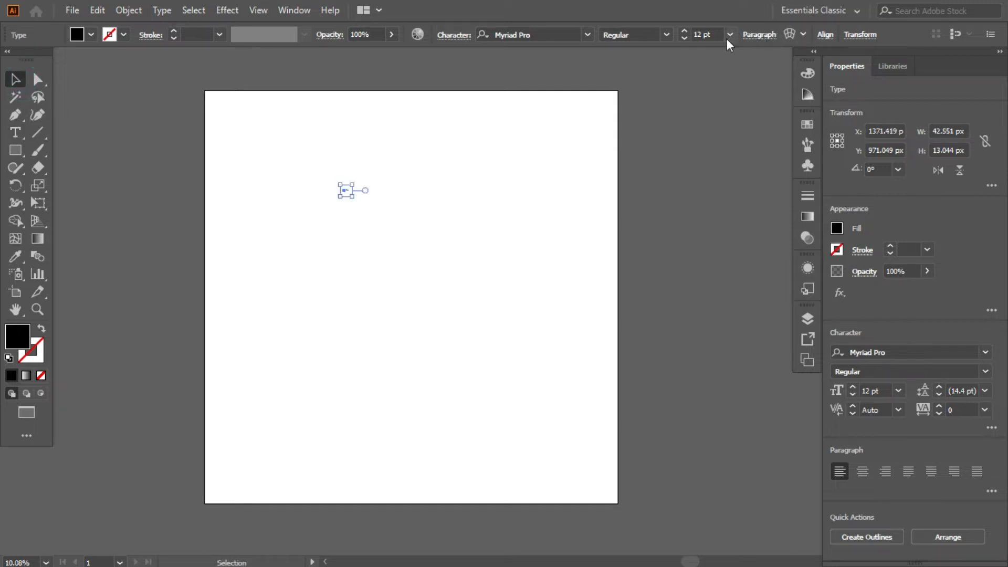
# Step: Set the text's font to Roboto Black and enlarge it to 506 pt
pyautogui.click(588, 35)
pyautogui.click(266, 92)
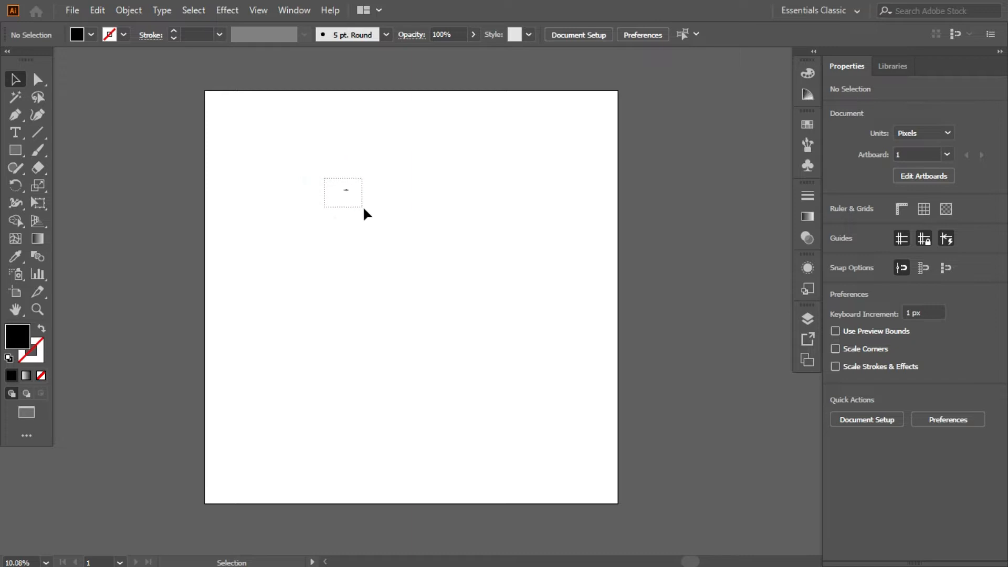
pyautogui.moveTo(363, 208); pyautogui.dragTo(363, 207)
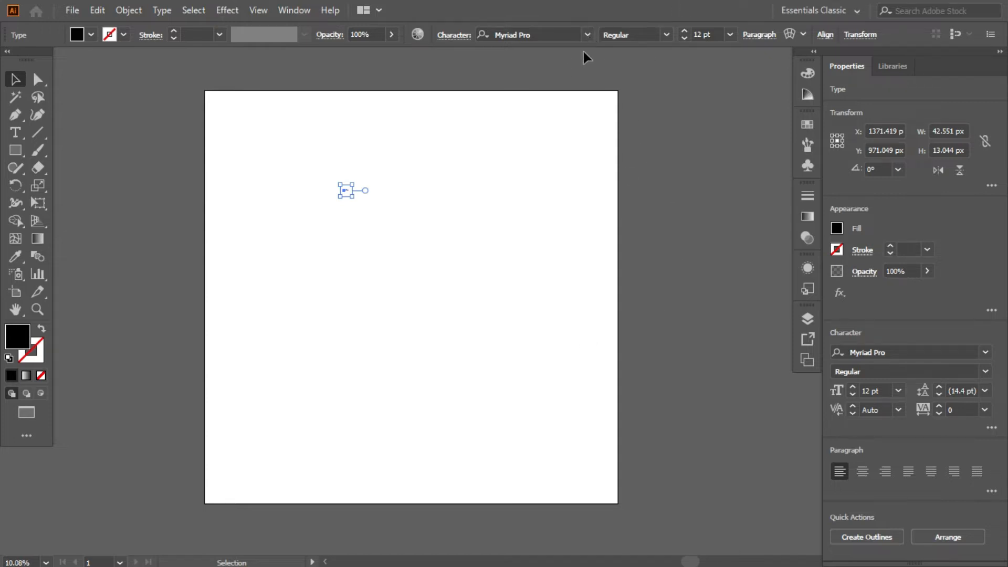
pyautogui.click(588, 36)
pyautogui.scroll(-5, 751, 350)
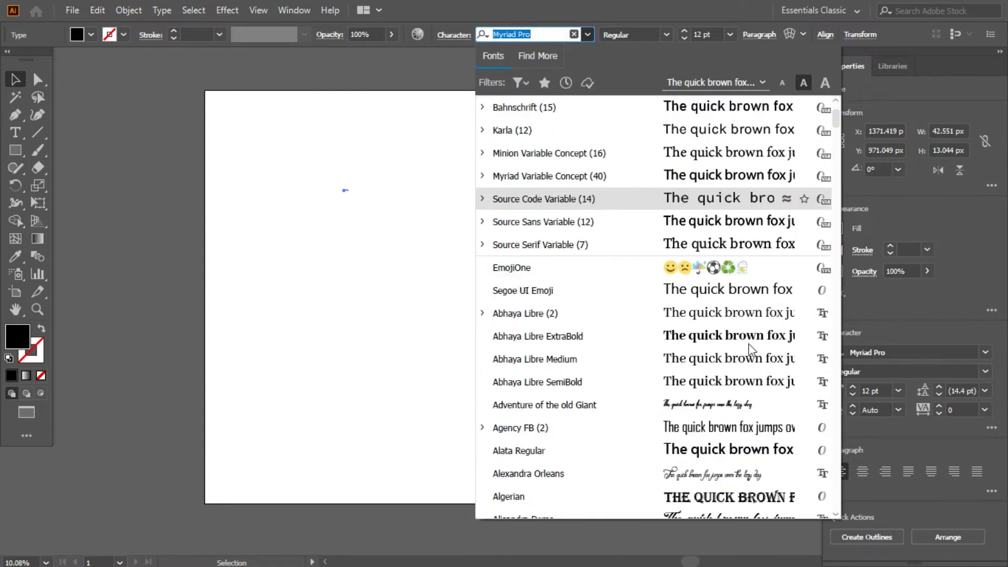
pyautogui.click(578, 310)
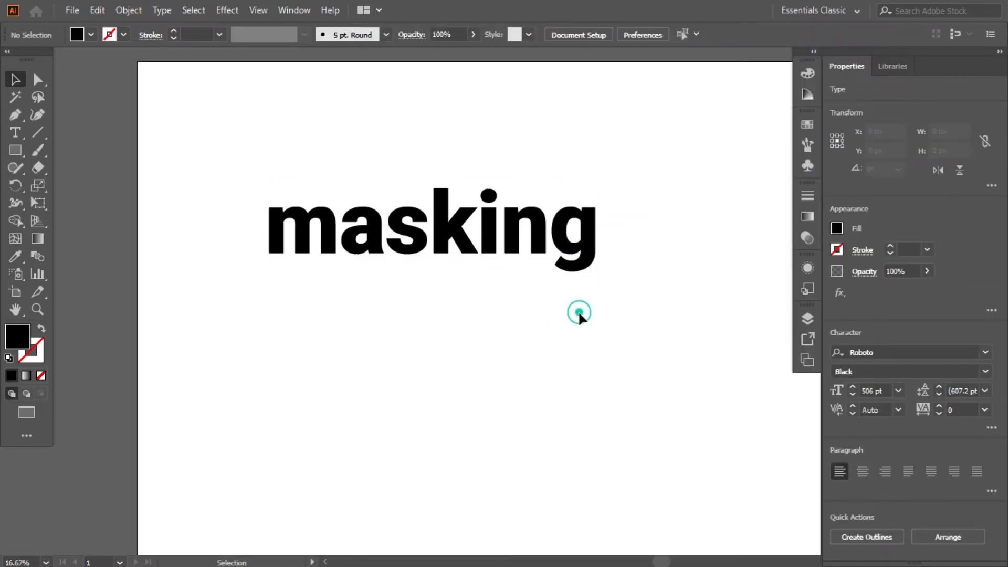
# Step: Apply All Caps to the "masking" text
pyautogui.click(577, 226)
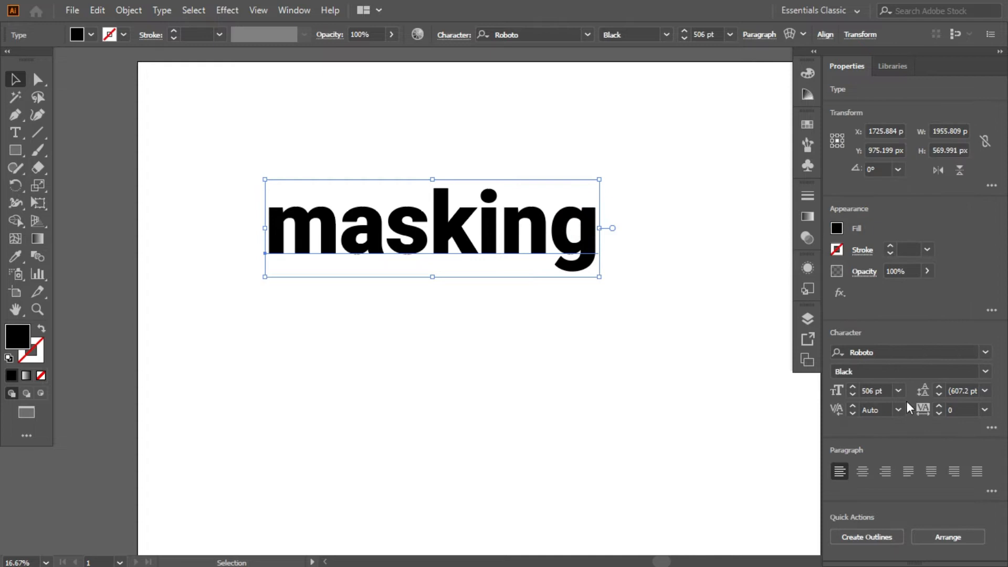
pyautogui.click(992, 428)
pyautogui.click(841, 389)
pyautogui.click(647, 388)
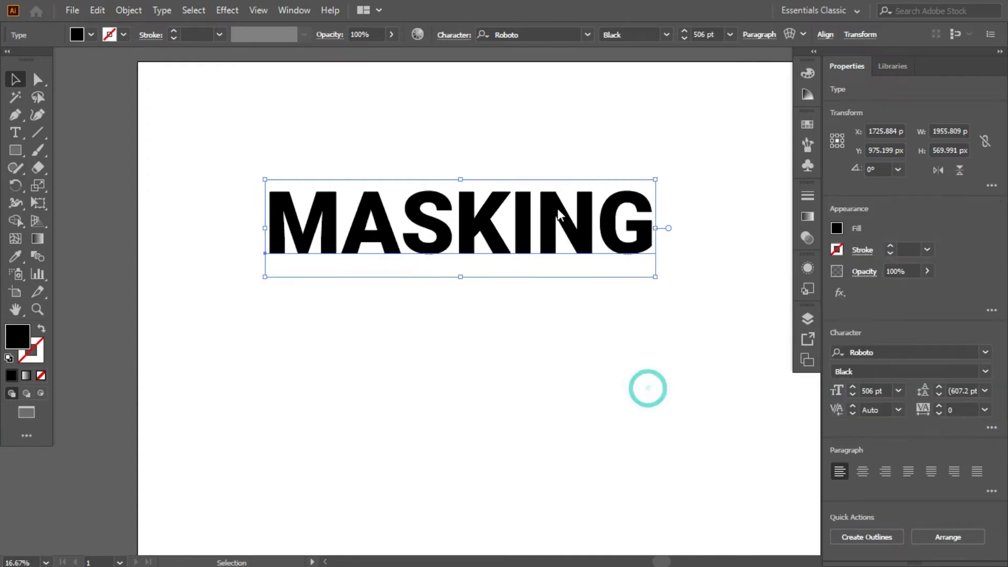
# Step: Move the MASKING text straight down the artboard to a Y position of about 1144 px
pyautogui.moveTo(549, 231); pyautogui.dragTo(550, 240)
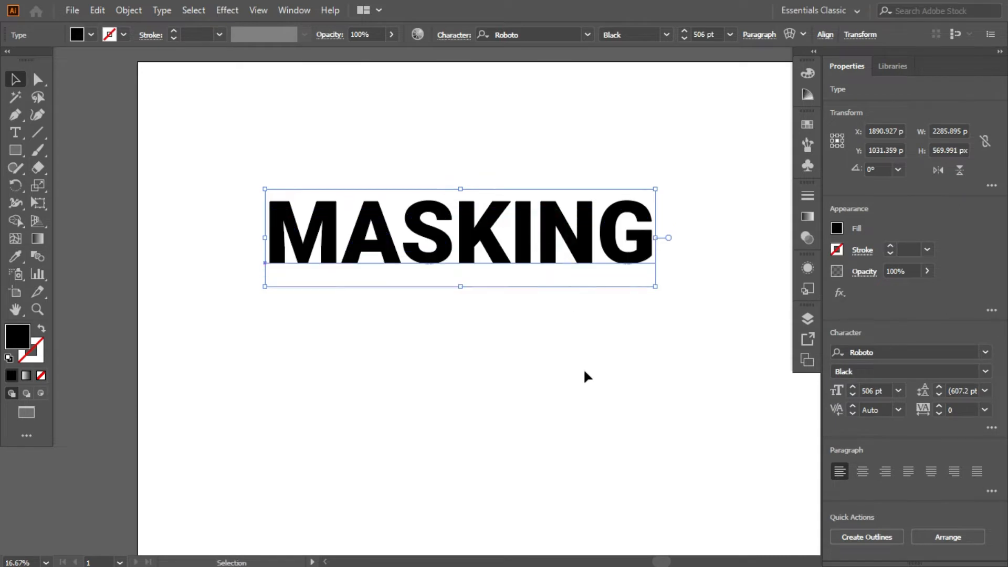
pyautogui.click(584, 371)
pyautogui.click(534, 225)
pyautogui.scroll(2, 543, 375)
pyautogui.moveTo(535, 265); pyautogui.dragTo(536, 284)
pyautogui.click(548, 370)
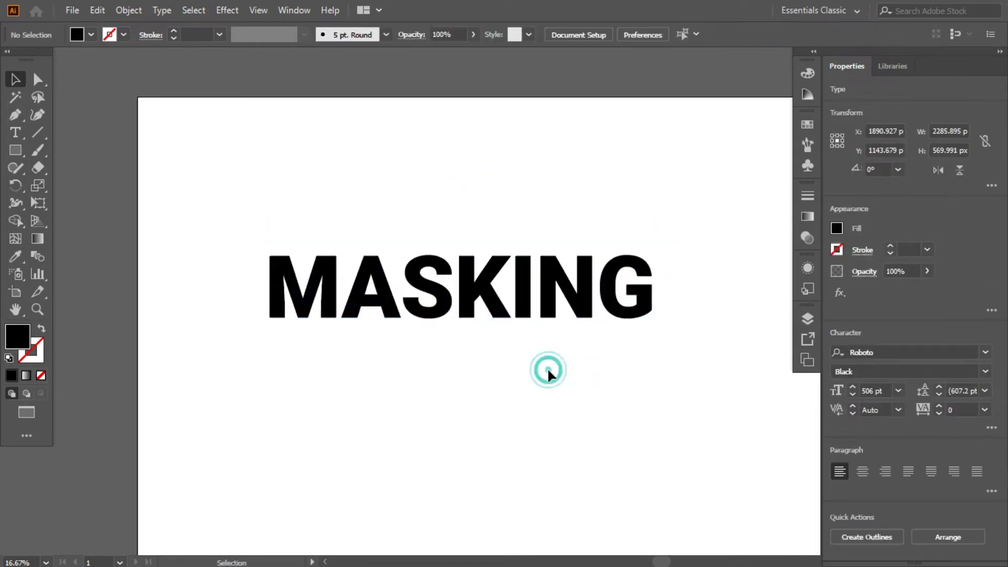
pyautogui.scroll(-2, 535, 294)
pyautogui.scroll(2, 535, 294)
pyautogui.click(534, 294)
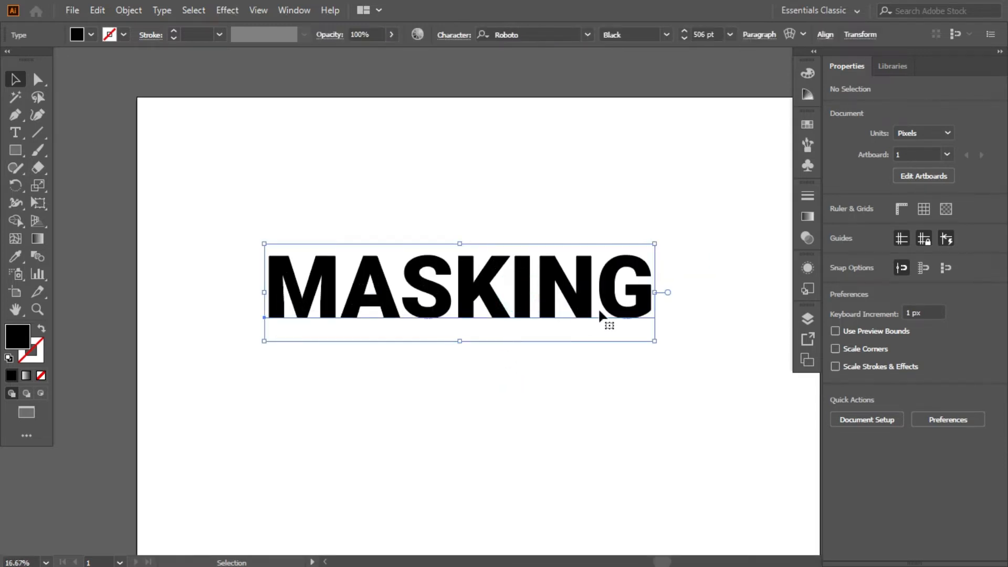
pyautogui.click(612, 214)
pyautogui.click(522, 312)
pyautogui.click(499, 135)
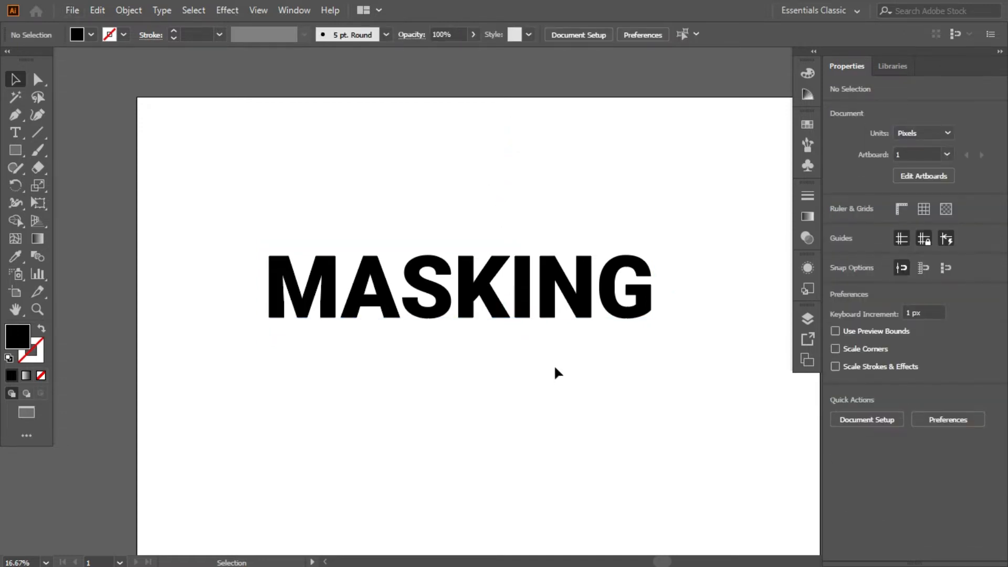
pyautogui.scroll(-1, 554, 365)
pyautogui.click(520, 331)
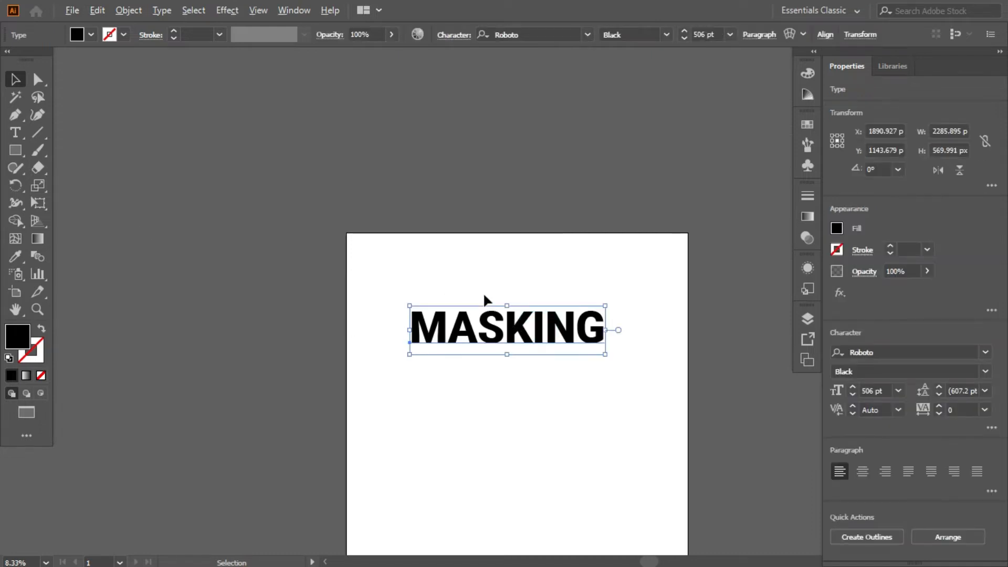
pyautogui.scroll(1, 536, 327)
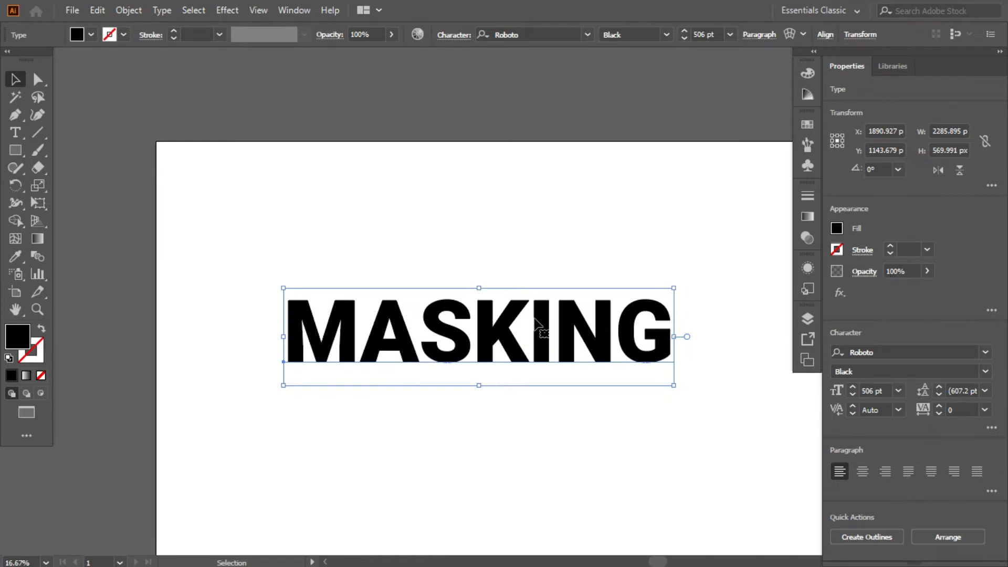
pyautogui.scroll(1, 536, 327)
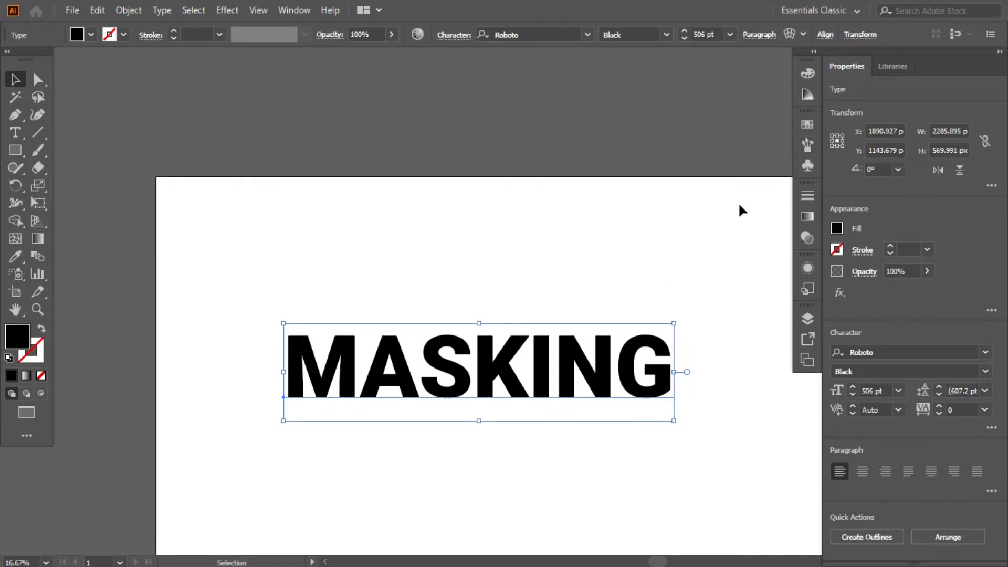
pyautogui.click(690, 269)
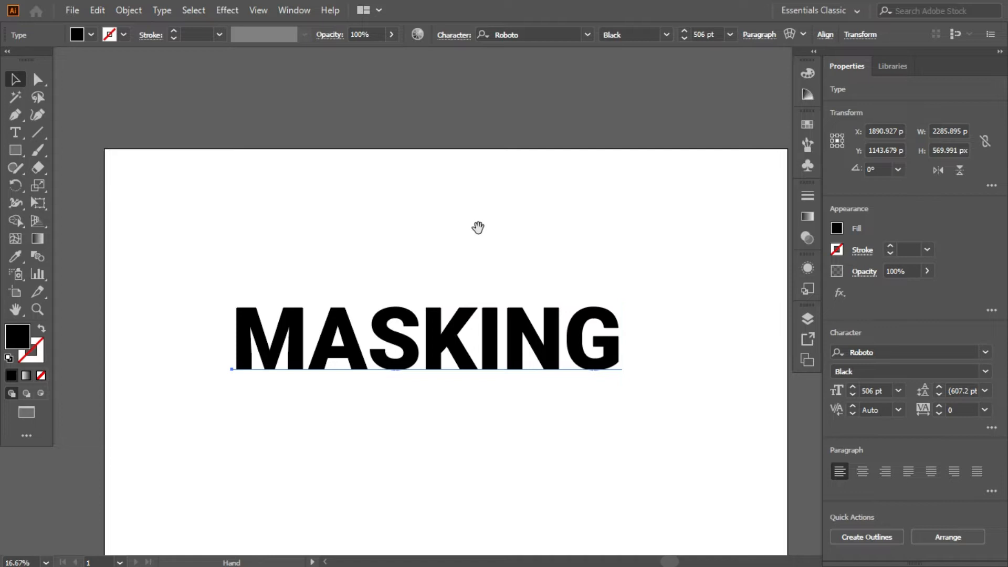
pyautogui.moveTo(477, 224); pyautogui.dragTo(494, 206)
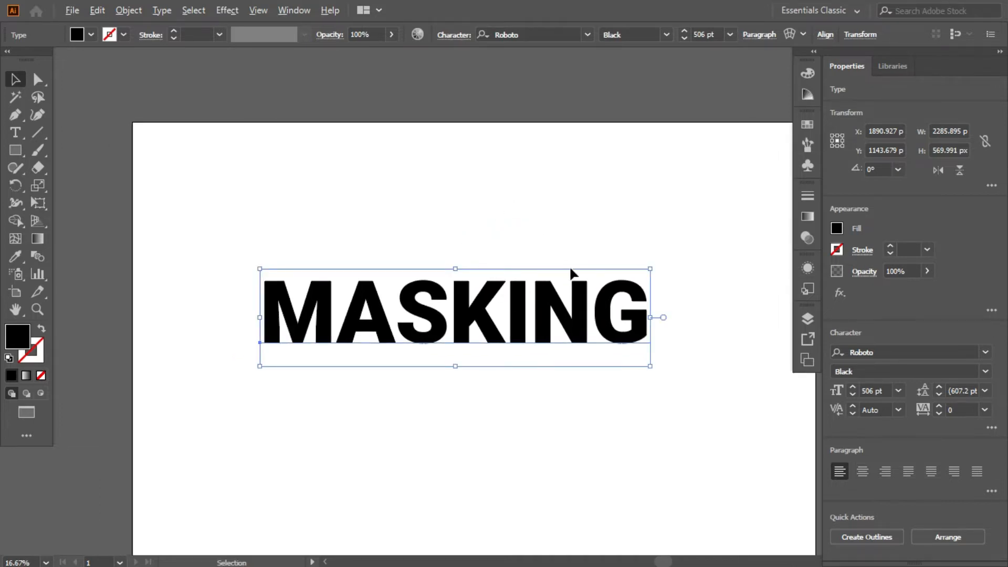
# Step: Duplicate the MASKING text about 795 px straight below the original
pyautogui.scroll(-1, 573, 273)
pyautogui.click(630, 368)
pyautogui.click(604, 308)
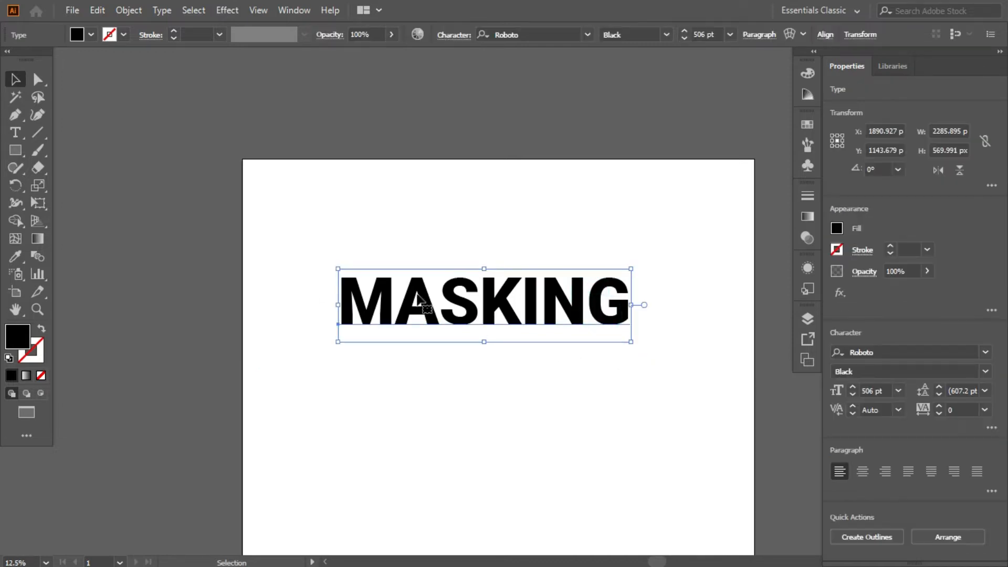
pyautogui.moveTo(428, 301); pyautogui.dragTo(428, 402)
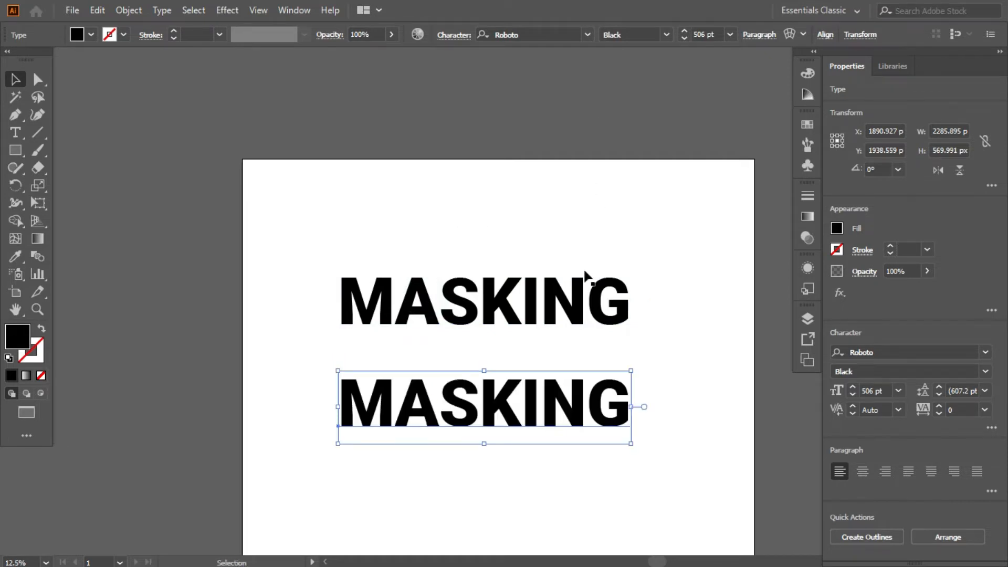
# Step: Move the original MASKING text off the artboard, above its top edge, as a spare
pyautogui.click(686, 186)
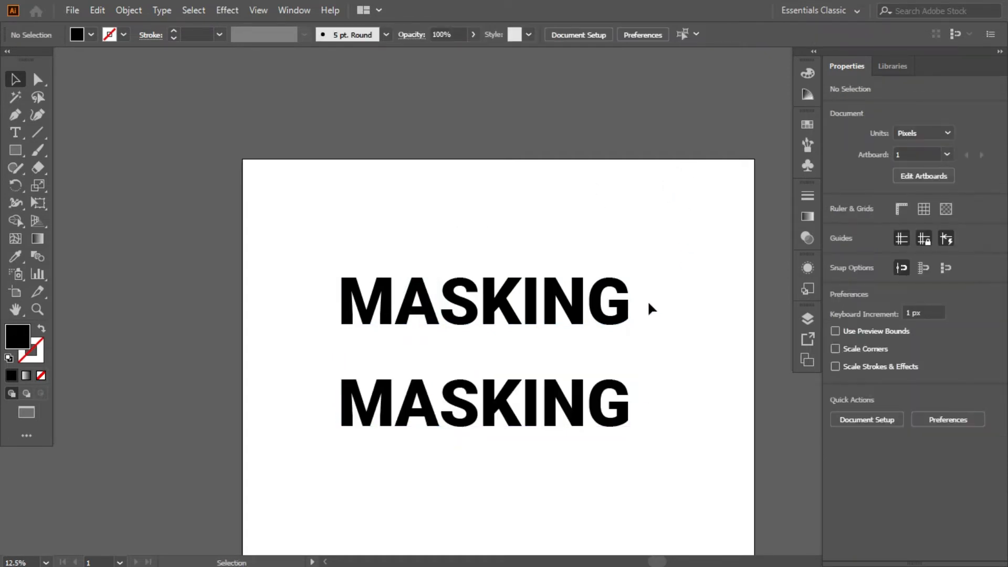
pyautogui.click(619, 327)
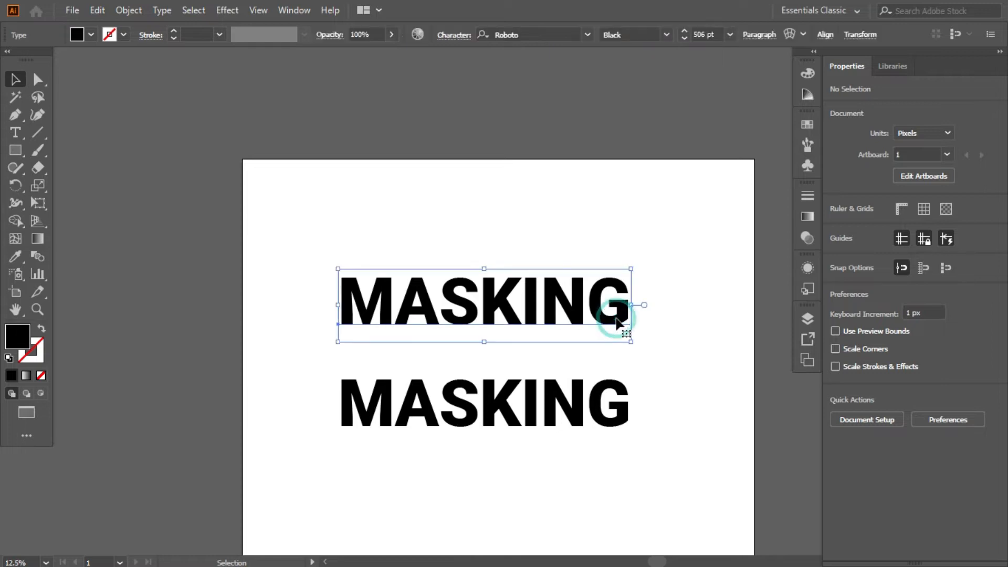
pyautogui.click(405, 156)
pyautogui.click(431, 291)
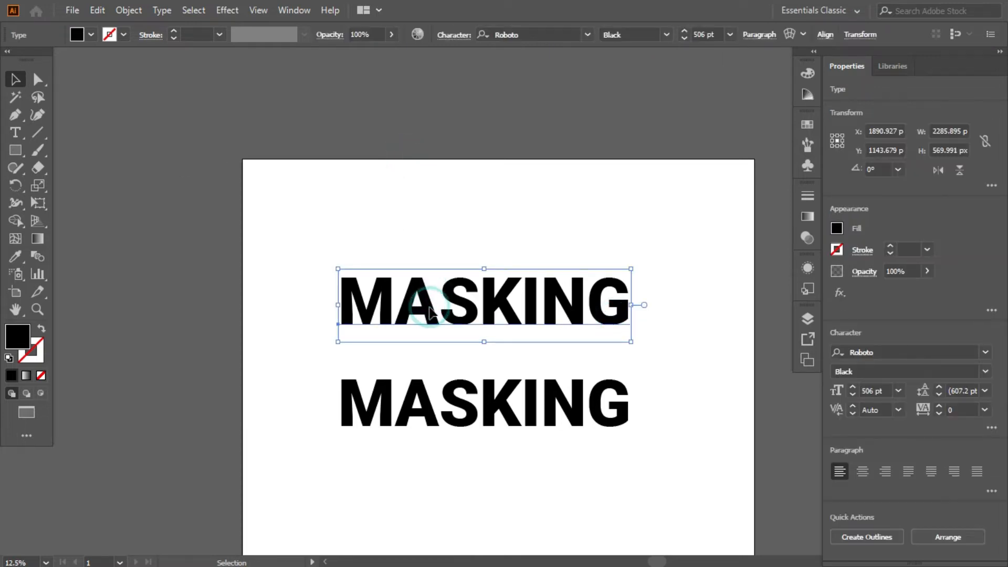
pyautogui.moveTo(431, 304); pyautogui.dragTo(398, 112)
pyautogui.click(532, 192)
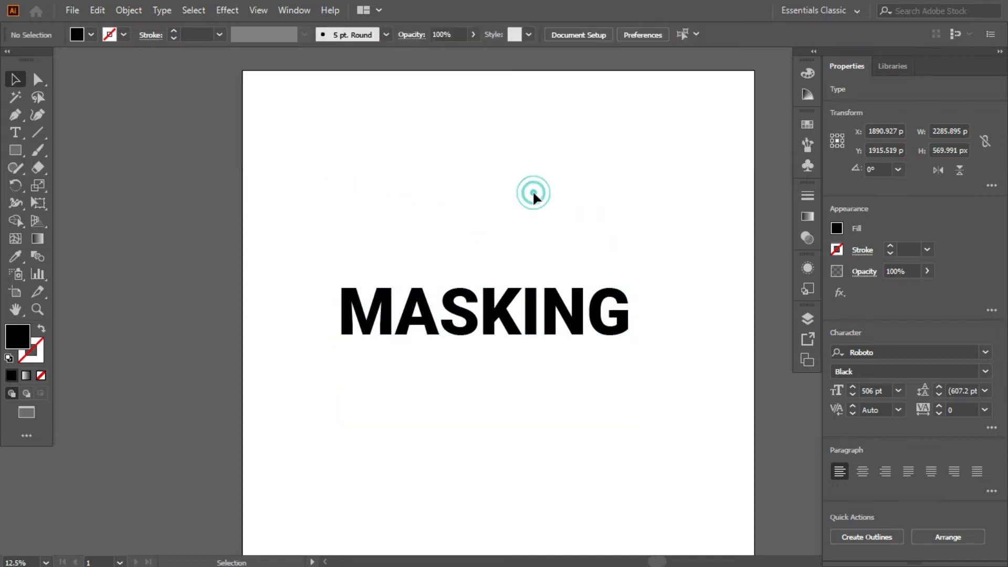
pyautogui.click(476, 323)
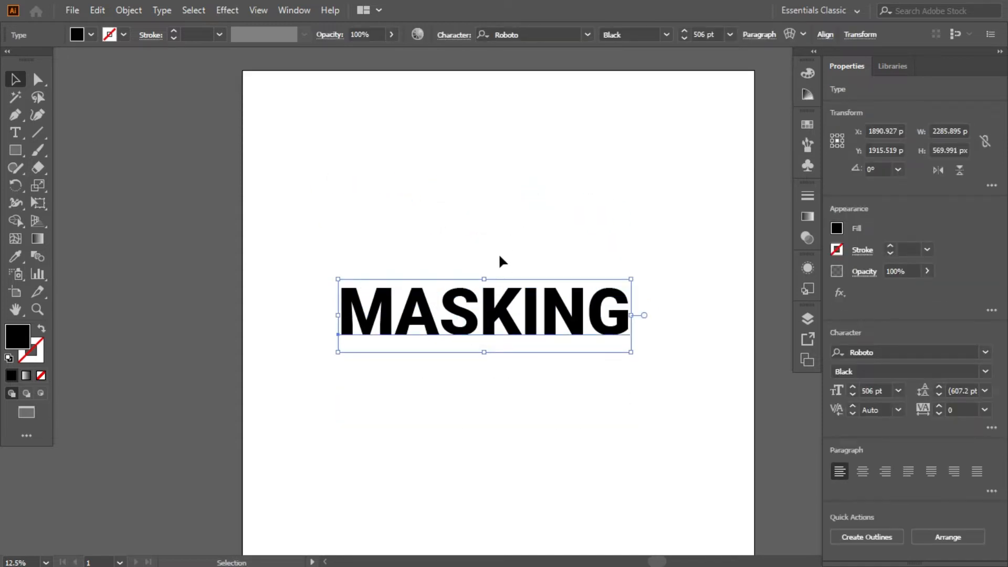
pyautogui.scroll(5, 496, 318)
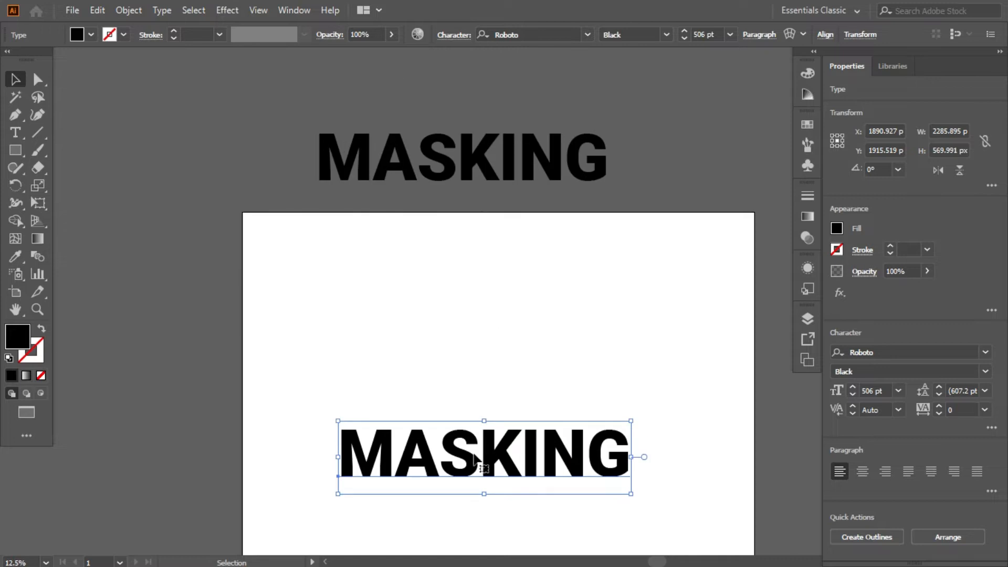
pyautogui.click(441, 158)
pyautogui.click(468, 461)
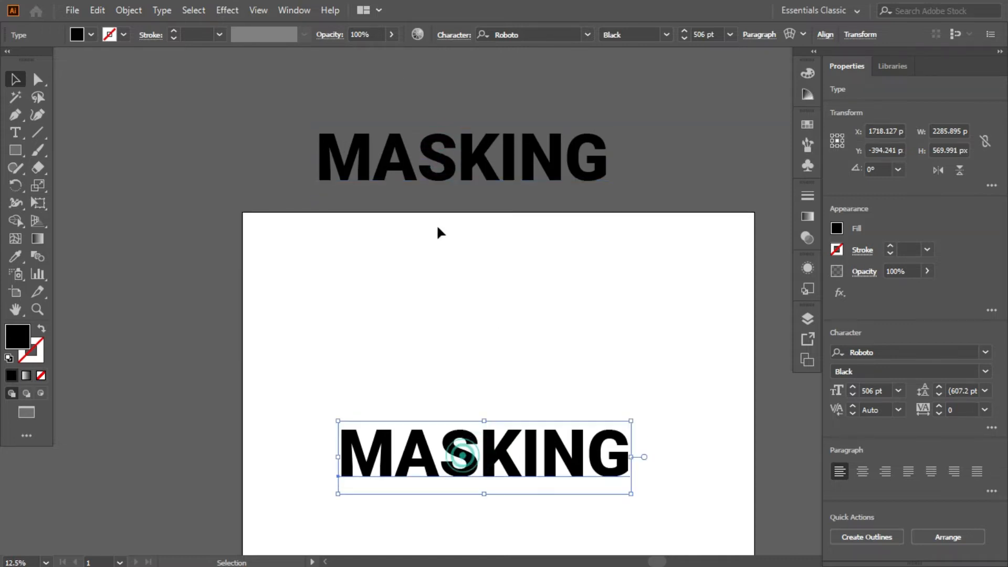
pyautogui.click(437, 183)
# Step: Expand the object and fill of the MASKING text on the artboard
pyautogui.click(505, 465)
pyautogui.scroll(-2, 507, 462)
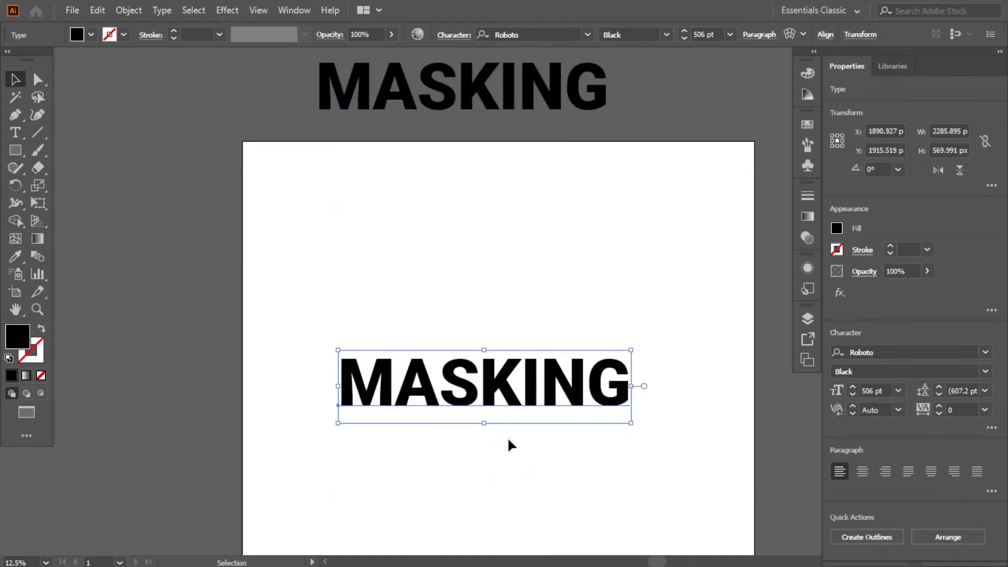
pyautogui.scroll(1, 518, 368)
pyautogui.moveTo(593, 271); pyautogui.dragTo(536, 193)
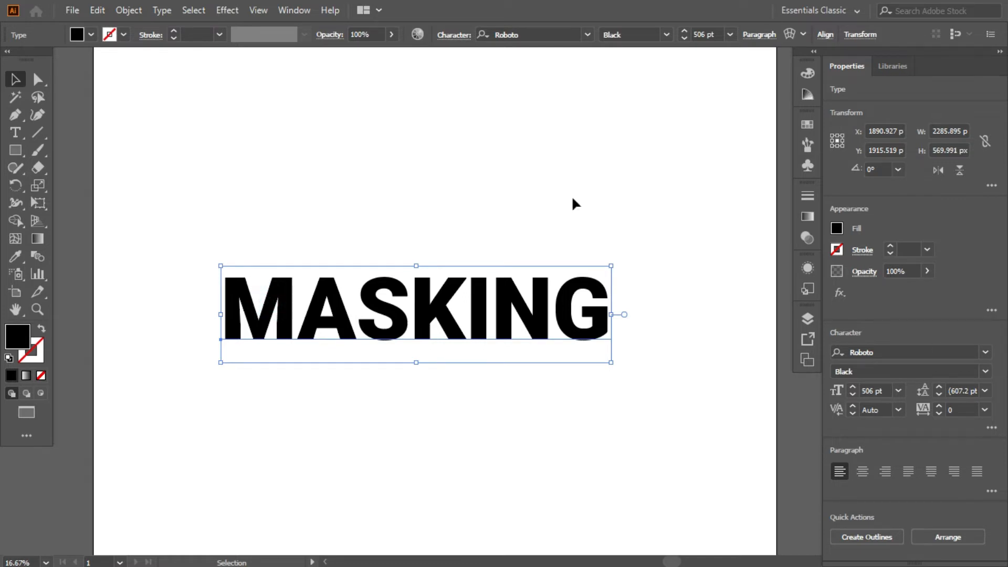
pyautogui.click(128, 10)
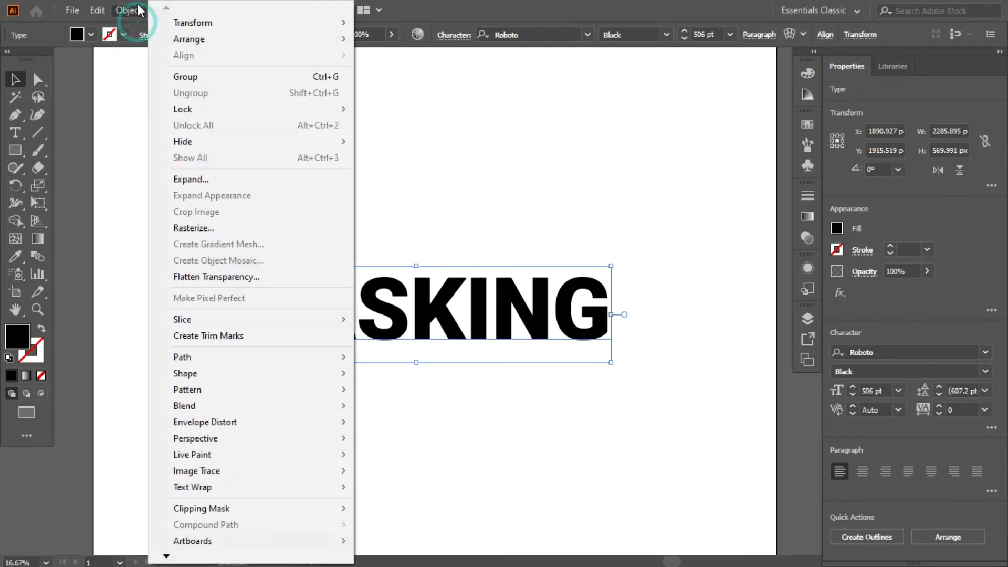
pyautogui.click(177, 179)
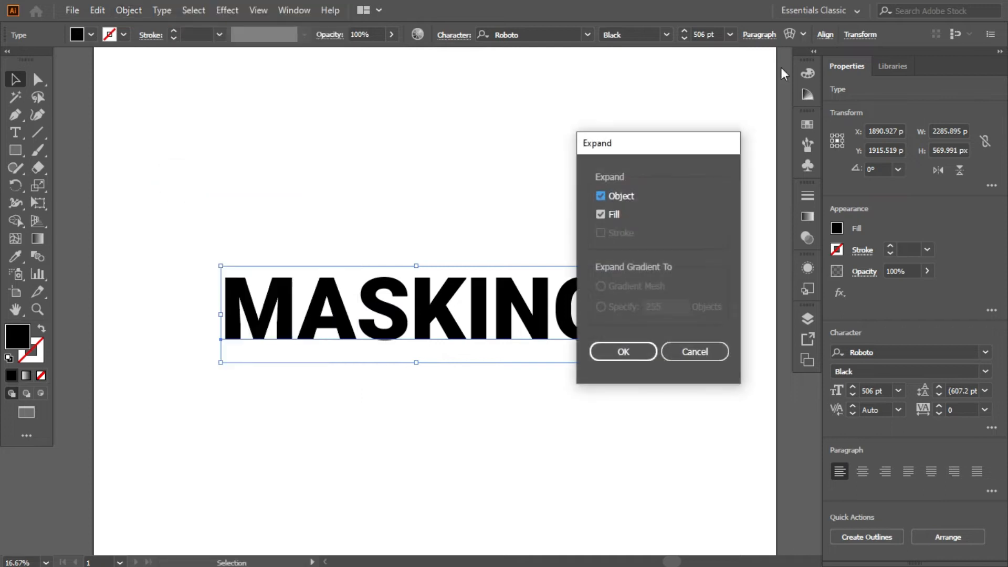
pyautogui.moveTo(630, 149); pyautogui.dragTo(707, 137)
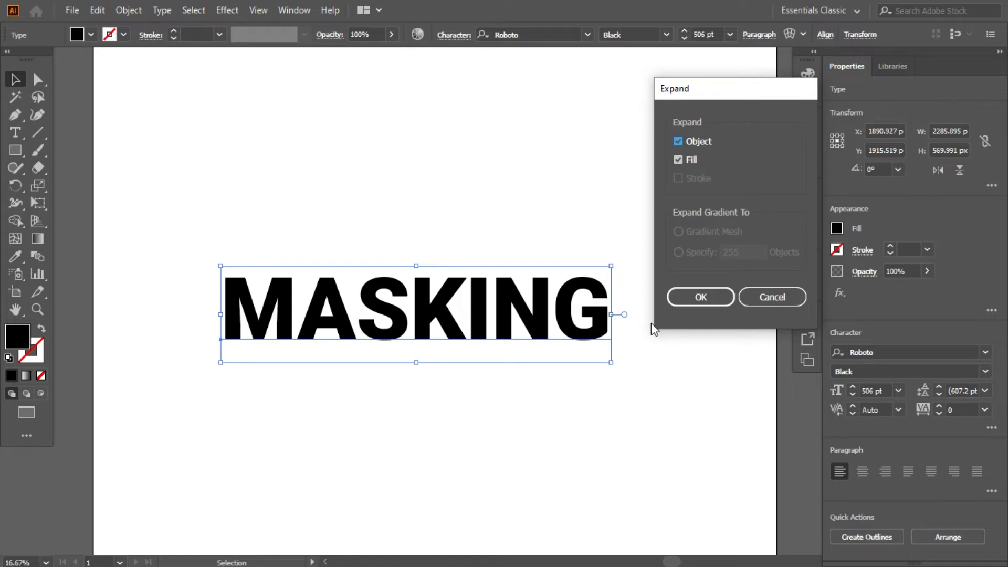
pyautogui.click(679, 299)
# Step: Make a compound path from the expanded MASKING letters
pyautogui.click(435, 202)
pyautogui.click(315, 310)
pyautogui.click(129, 10)
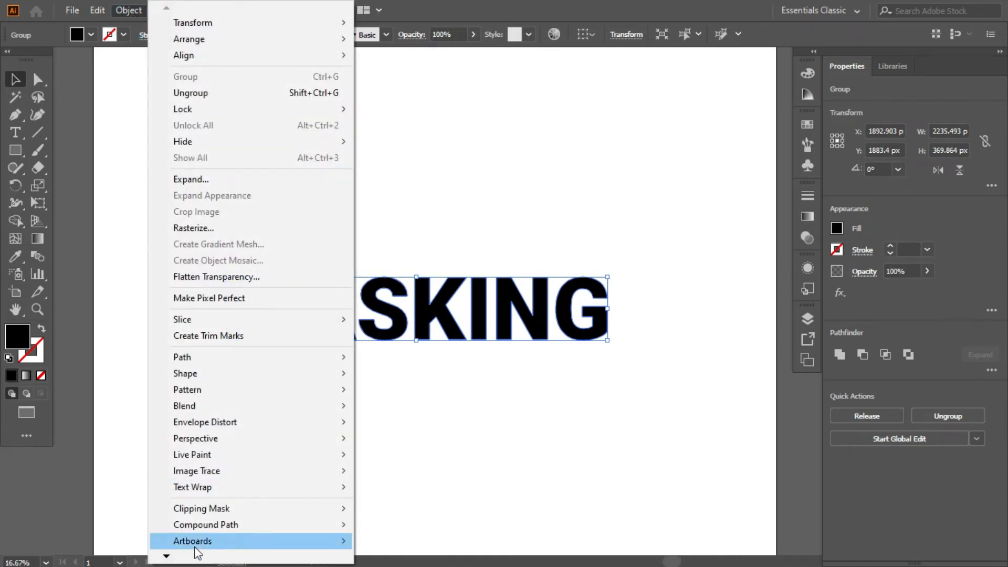
pyautogui.moveTo(200, 528)
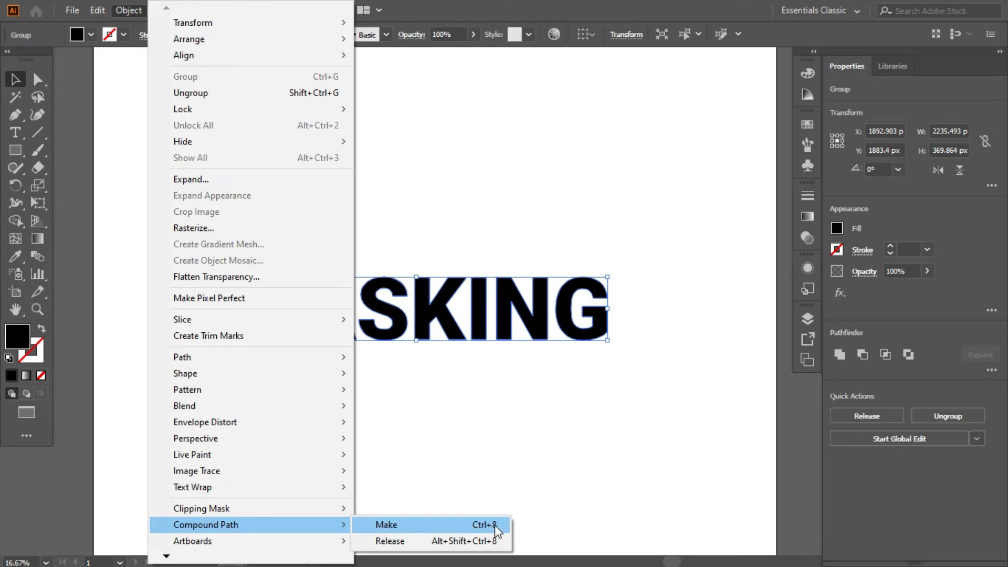
pyautogui.click(469, 526)
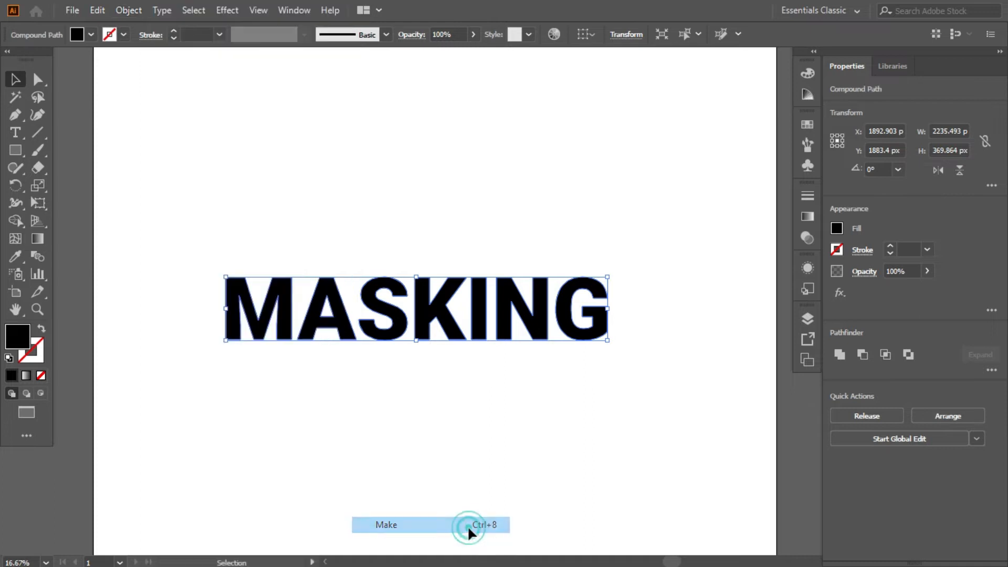
pyautogui.click(413, 383)
pyautogui.scroll(-1, 413, 383)
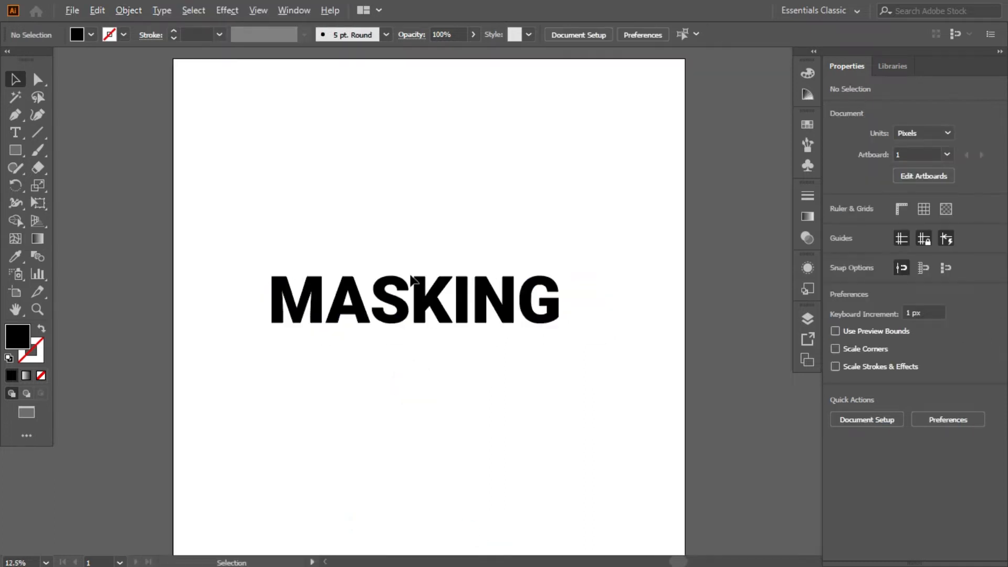
pyautogui.scroll(2, 423, 315)
pyautogui.click(424, 310)
pyautogui.click(420, 194)
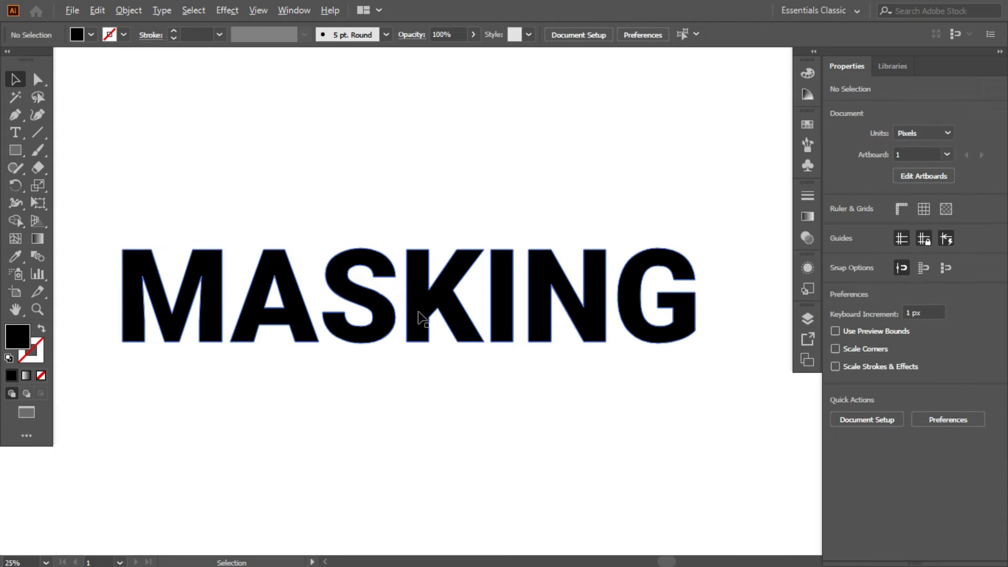
pyautogui.scroll(-1, 418, 318)
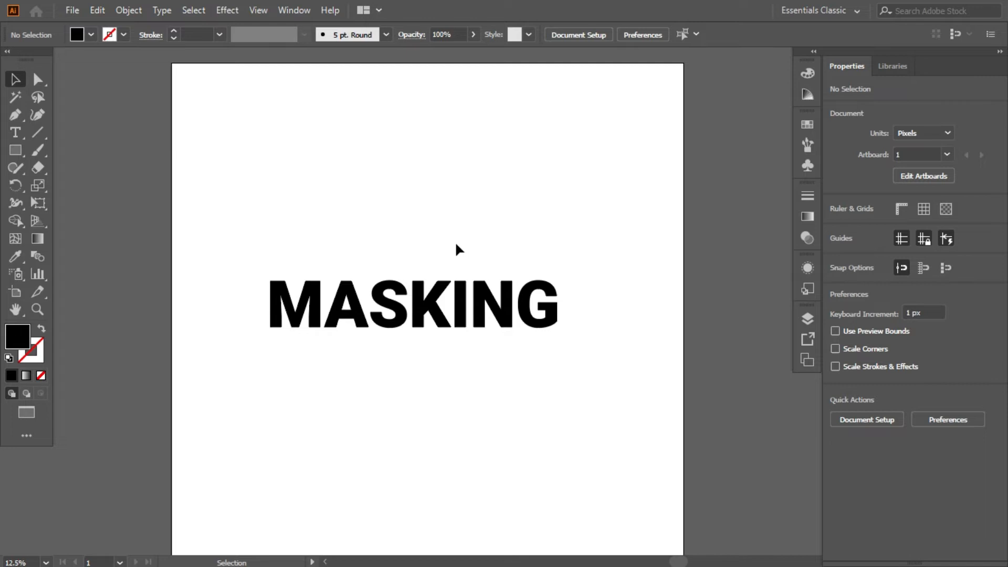
# Step: Start placing a file and choose the green leaf Unsplash JPG without (1) in its name from the Downloads folder
pyautogui.press('a')
pyautogui.hotkey('ctrl', 'shift', 'p')
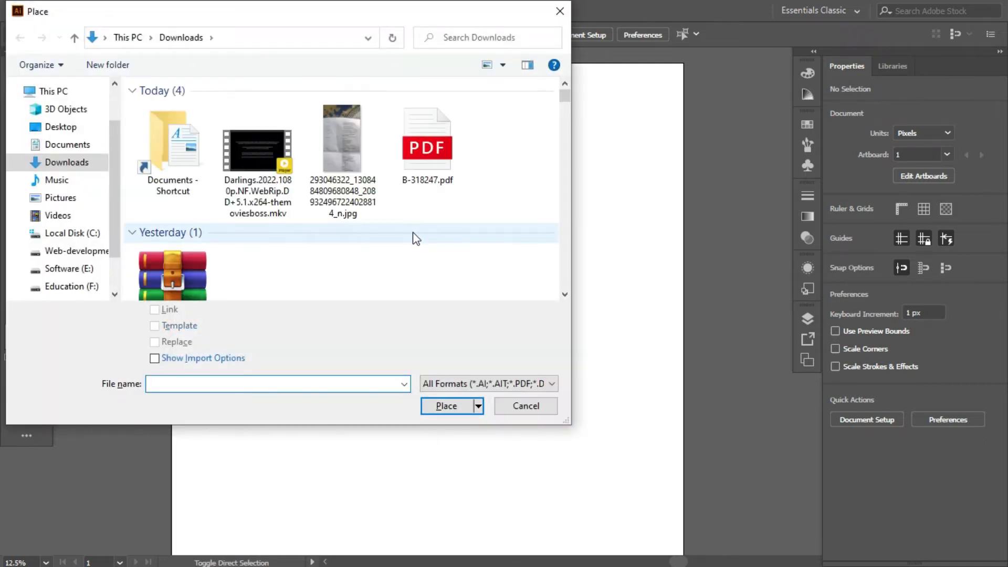
pyautogui.scroll(-10, 412, 244)
pyautogui.scroll(-8, 408, 247)
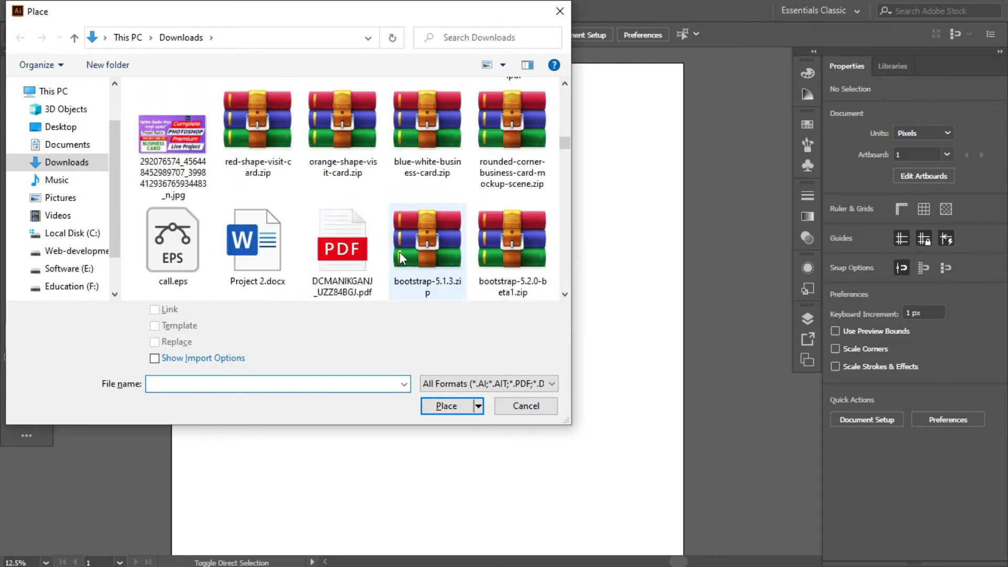
pyautogui.scroll(-6, 294, 247)
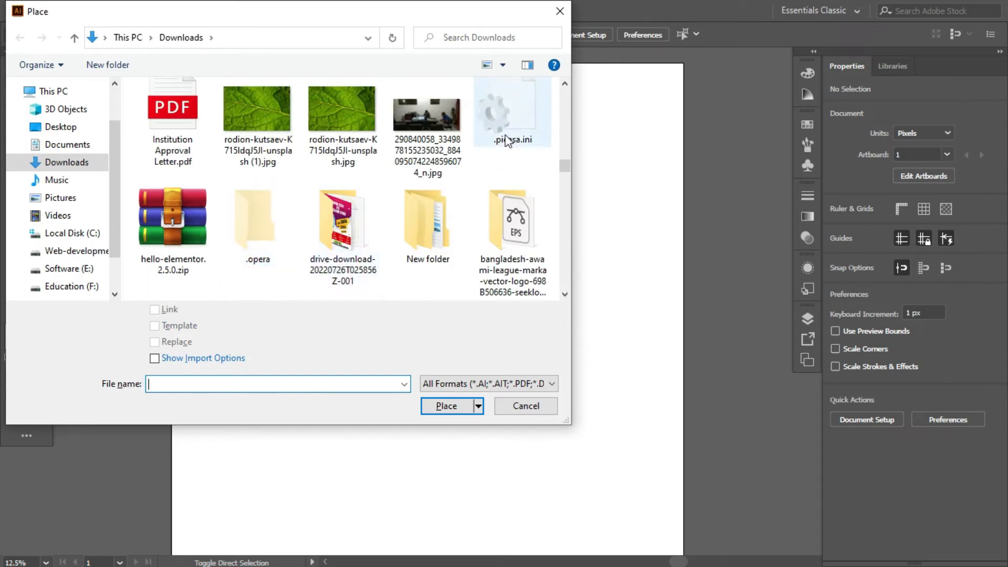
pyautogui.scroll(-4, 508, 142)
pyautogui.scroll(6, 373, 246)
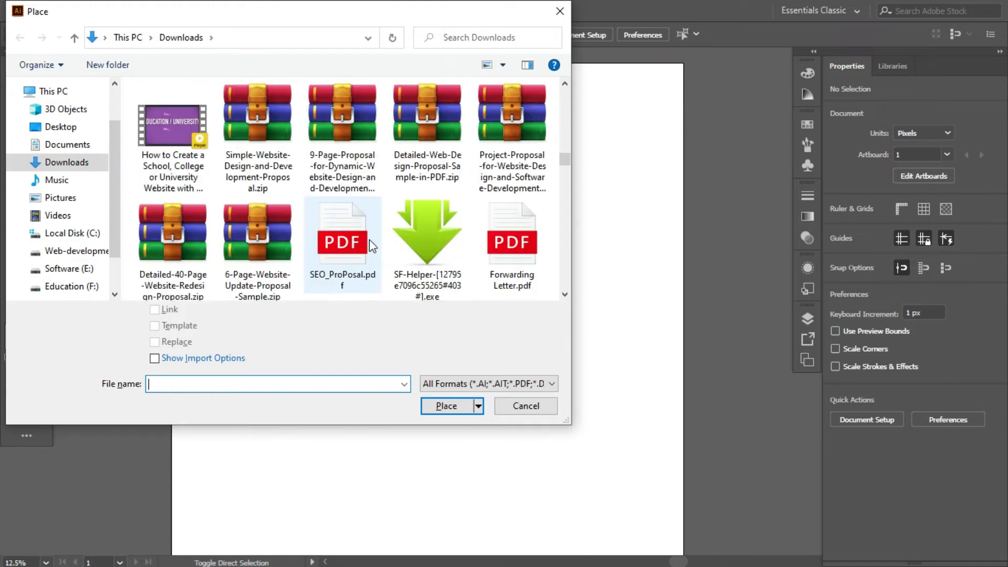
pyautogui.scroll(-1, 258, 222)
pyautogui.click(332, 227)
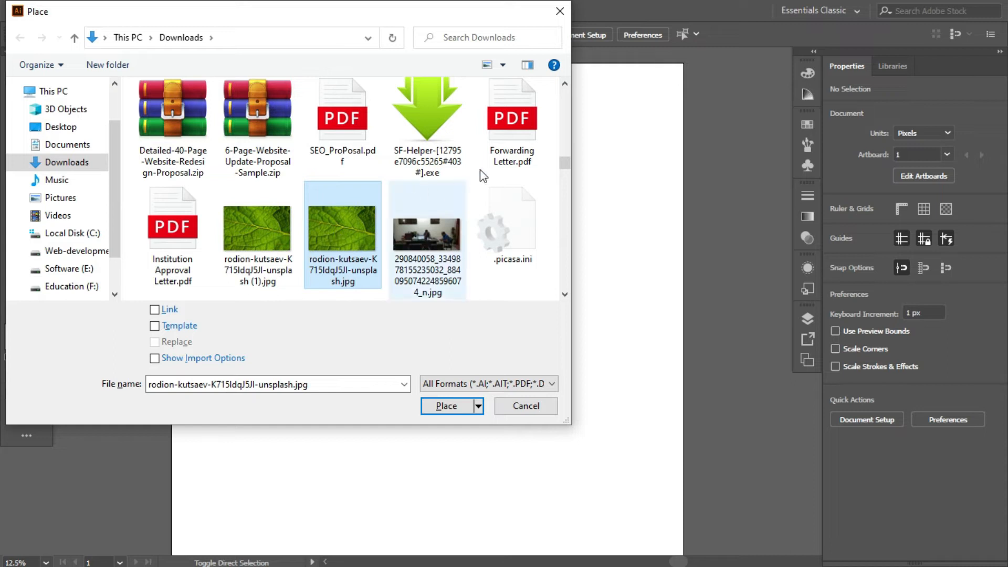
# Step: Place the leaf image with Link off, at its full 6000 by 4000 px size, starting near the artboard's upper-left corner
pyautogui.moveTo(393, 13); pyautogui.dragTo(425, 17)
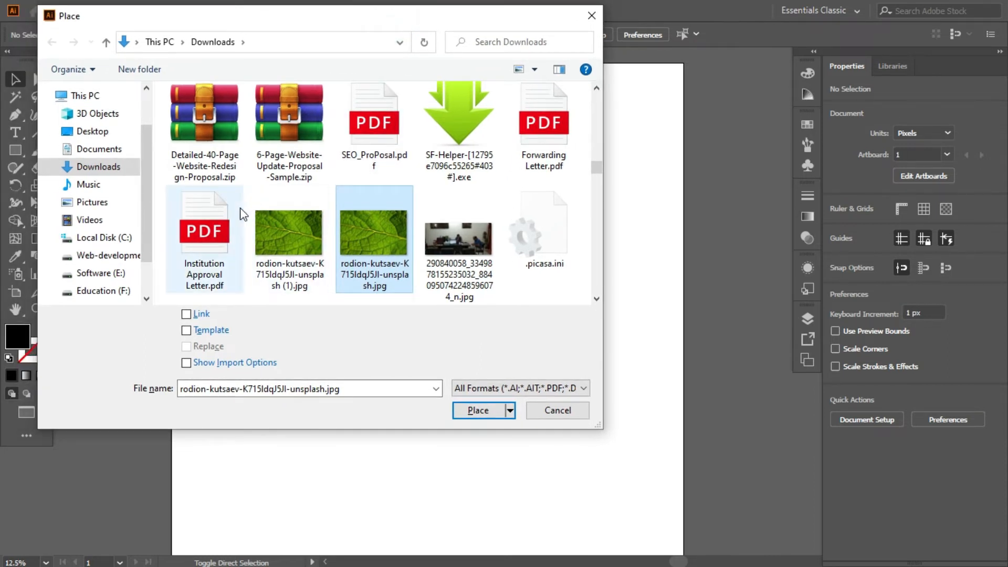
pyautogui.click(186, 315)
pyautogui.click(186, 318)
pyautogui.click(186, 317)
pyautogui.click(186, 317)
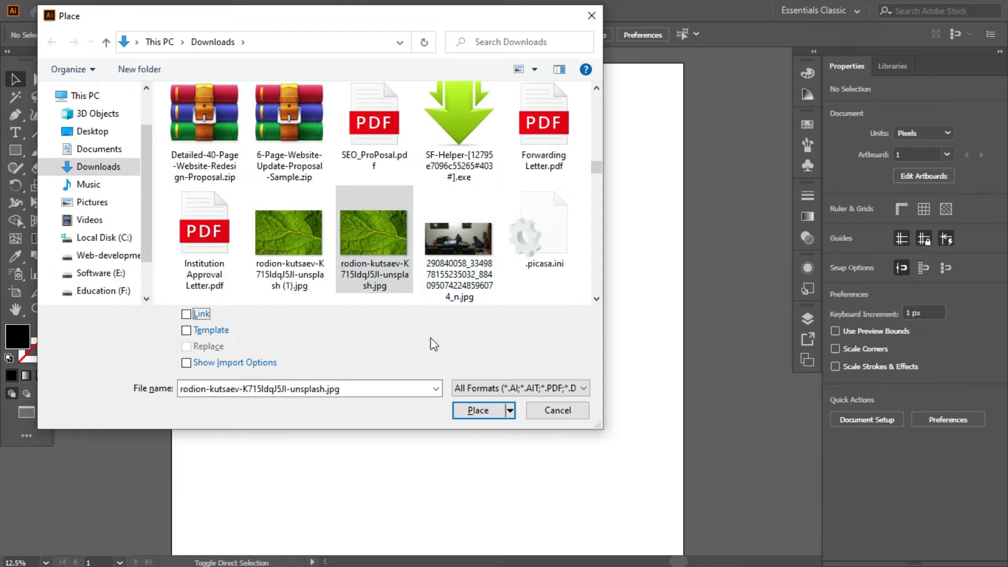
pyautogui.click(475, 411)
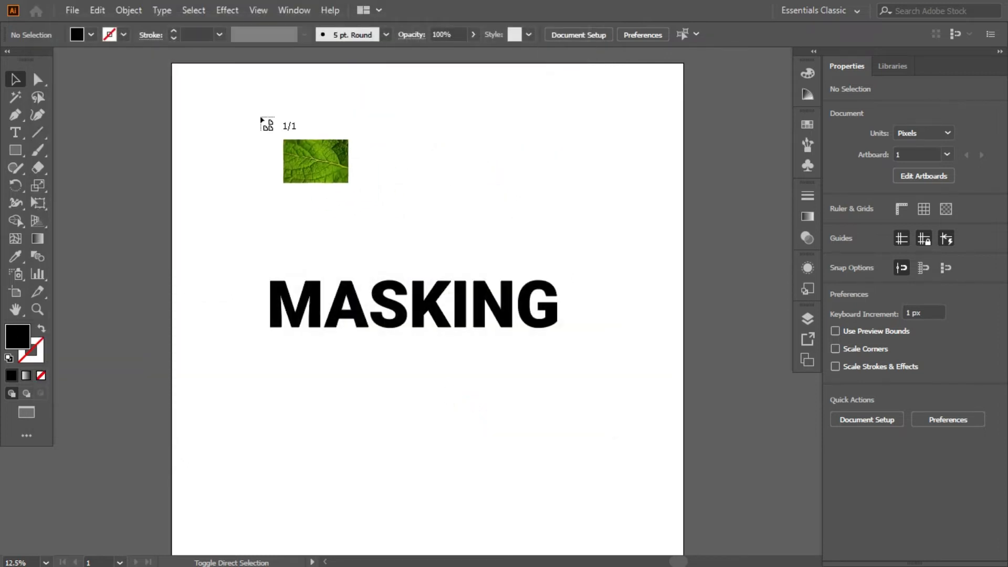
pyautogui.click(228, 107)
# Step: Scale the leaf image down to about 2523 by 1682 px and position it over the MASKING text on the artboard
pyautogui.scroll(-3, 292, 175)
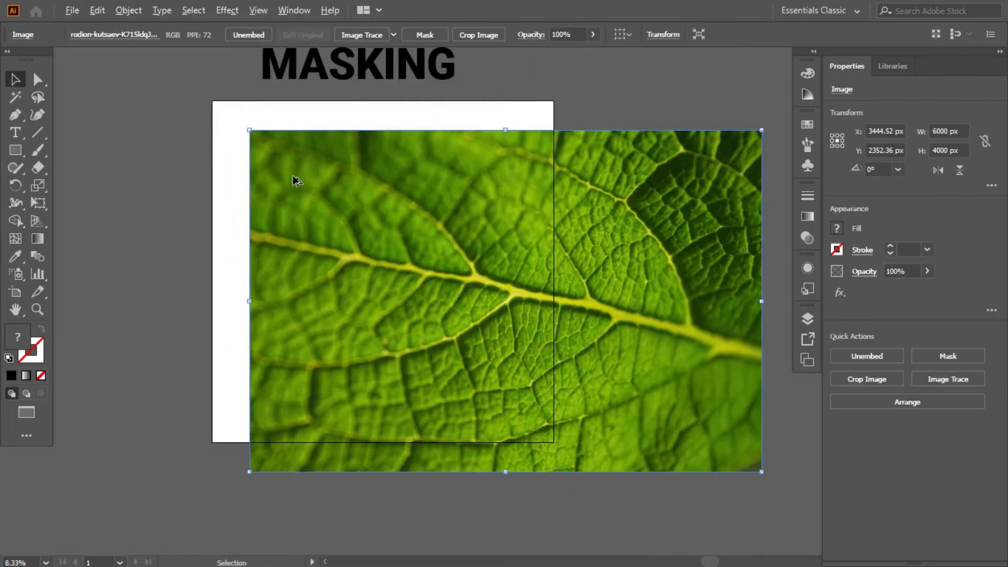
pyautogui.moveTo(572, 281); pyautogui.dragTo(506, 285)
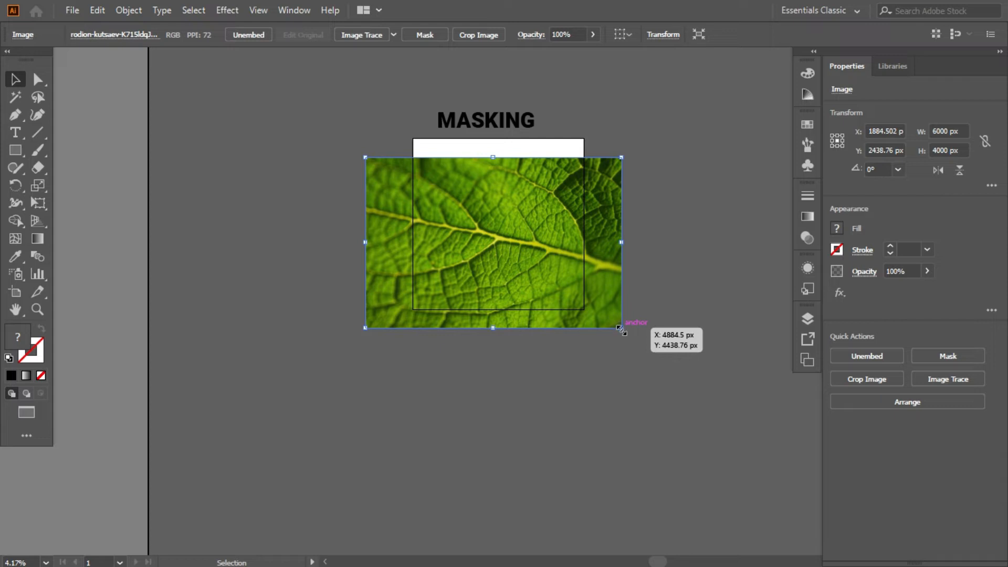
pyautogui.moveTo(621, 329); pyautogui.dragTo(487, 230)
pyautogui.scroll(1, 527, 252)
pyautogui.moveTo(515, 268); pyautogui.dragTo(541, 286)
pyautogui.moveTo(482, 264); pyautogui.dragTo(502, 257)
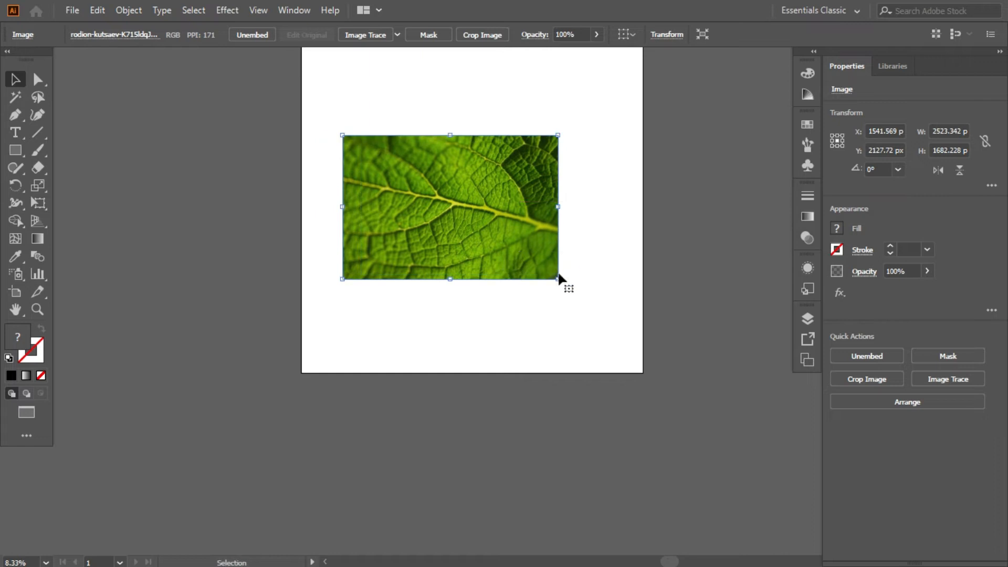
# Step: Enlarge the leaf image proportionally to about 3232 by 2154 px around its centre
pyautogui.moveTo(559, 280); pyautogui.dragTo(589, 304)
pyautogui.click(585, 345)
pyautogui.click(525, 257)
pyautogui.click(524, 268)
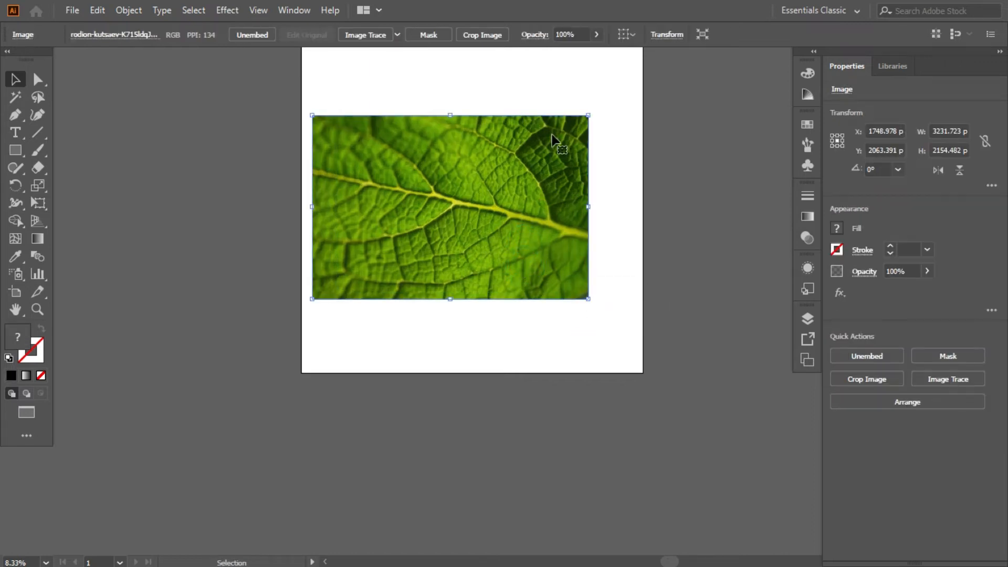
# Step: Send the leaf image to the back, behind the MASKING compound path, and deselect it
pyautogui.scroll(2, 549, 178)
pyautogui.scroll(1, 463, 134)
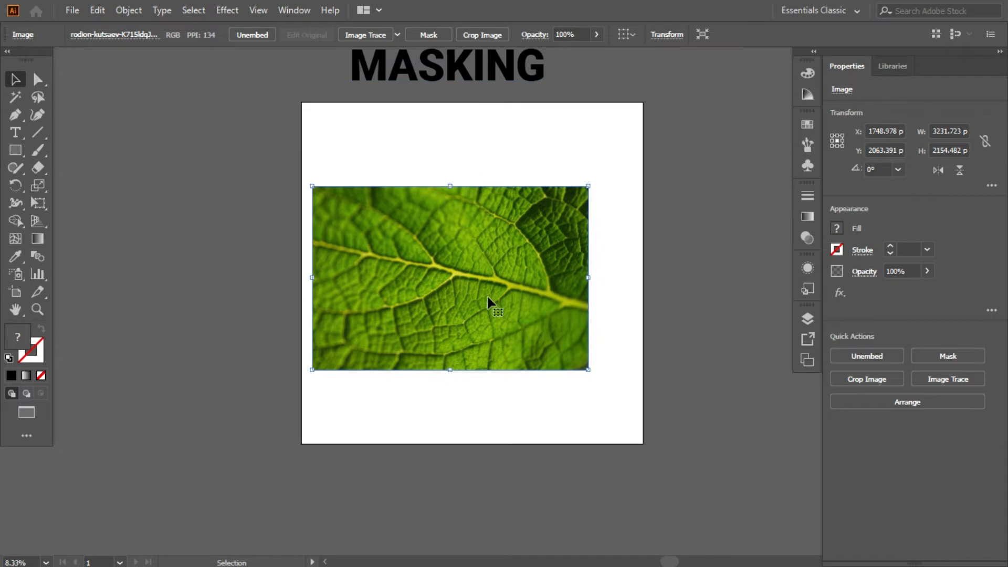
pyautogui.rightClick(467, 235)
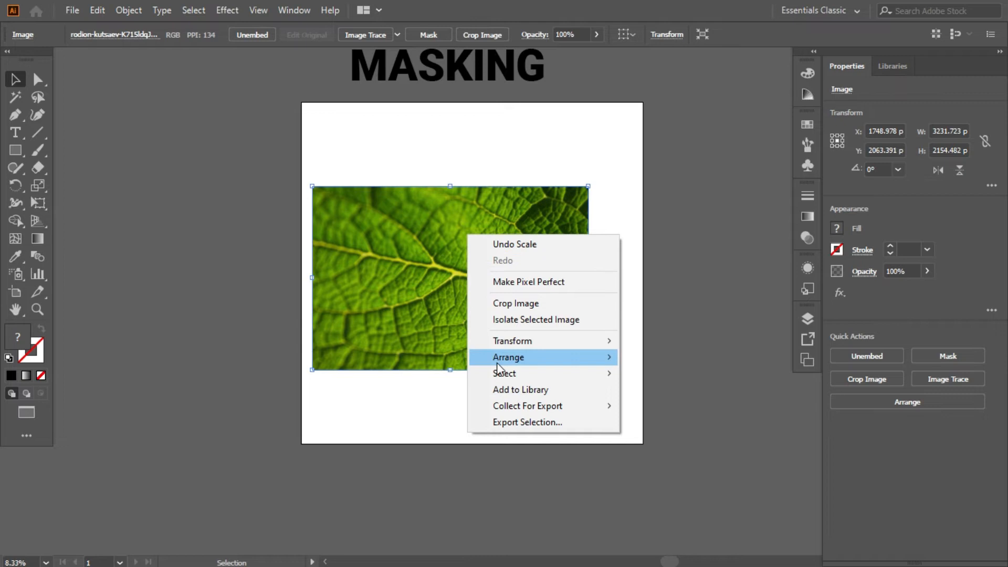
pyautogui.click(463, 203)
pyautogui.rightClick(564, 206)
pyautogui.moveTo(619, 333)
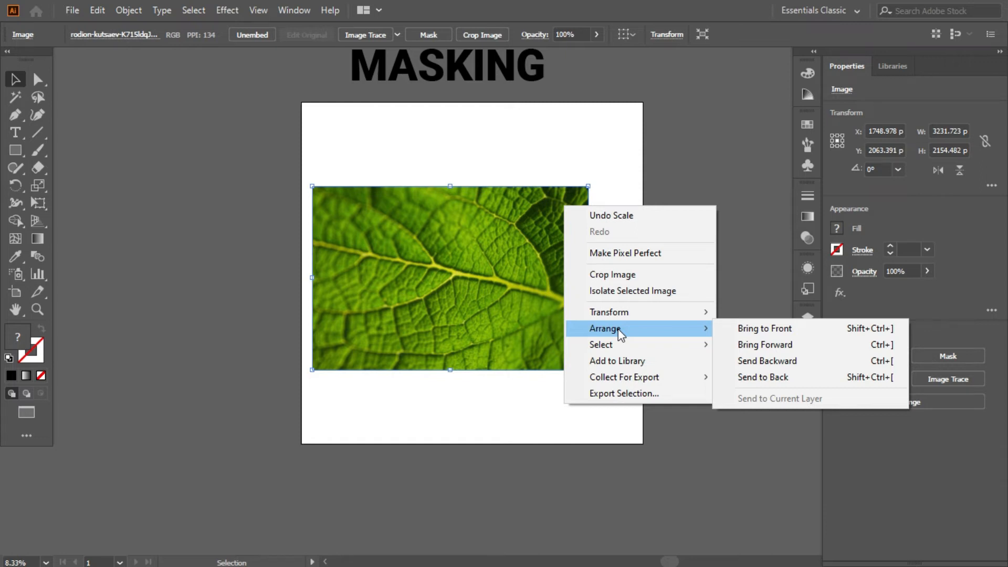
pyautogui.click(778, 380)
pyautogui.click(688, 362)
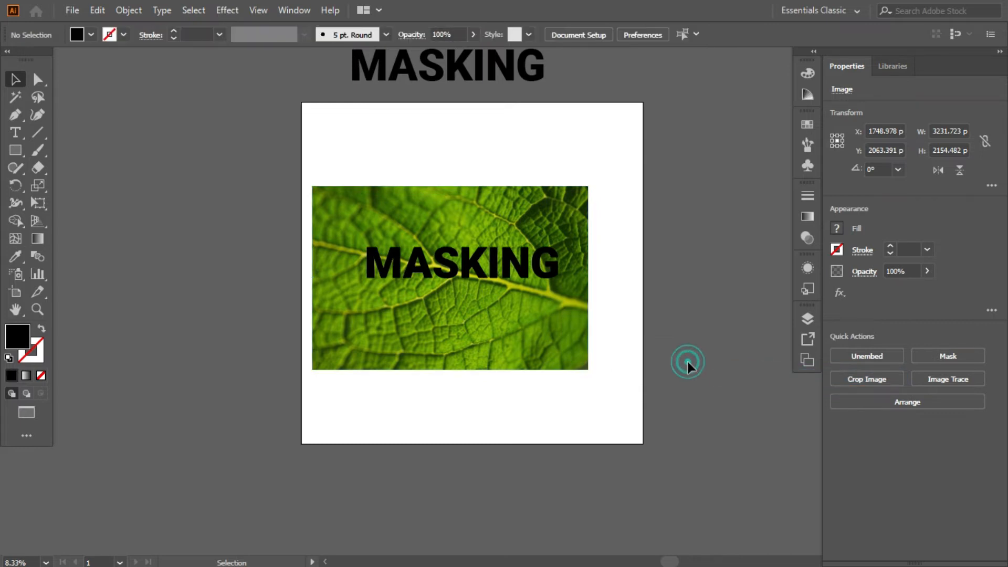
# Step: Enlarge the MASKING compound path to about 3077 by 509 px and centre the leaf image vertically behind it
pyautogui.click(480, 268)
pyautogui.moveTo(471, 277)
pyautogui.mouseDown()
pyautogui.moveTo(465, 288)
pyautogui.moveTo(457, 279)
pyautogui.mouseUp()
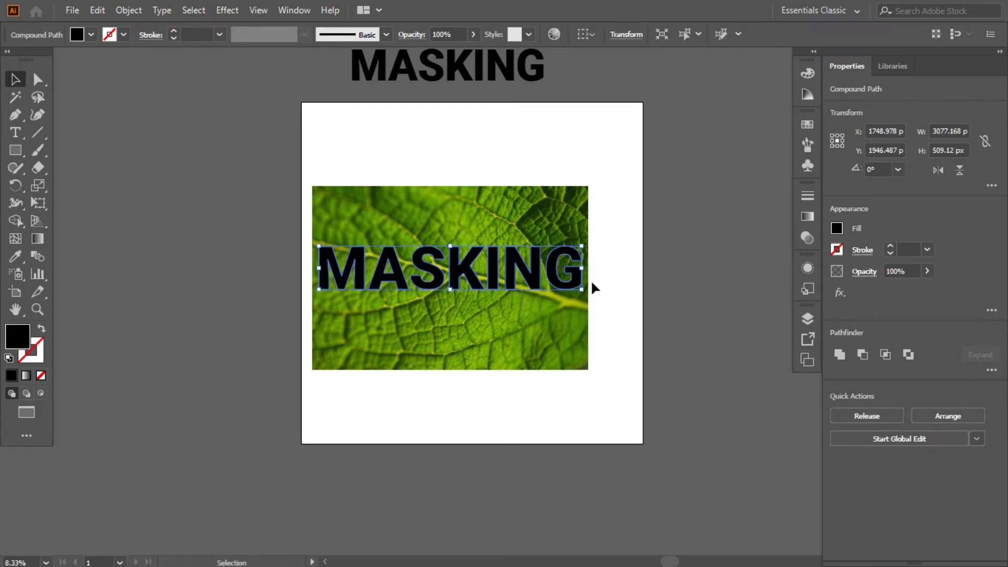
pyautogui.click(609, 331)
pyautogui.moveTo(540, 347); pyautogui.dragTo(540, 338)
# Step: Make a clipping mask from the leaf image and the MASKING compound path together, then deselect the result
pyautogui.moveTo(237, 236); pyautogui.dragTo(440, 296)
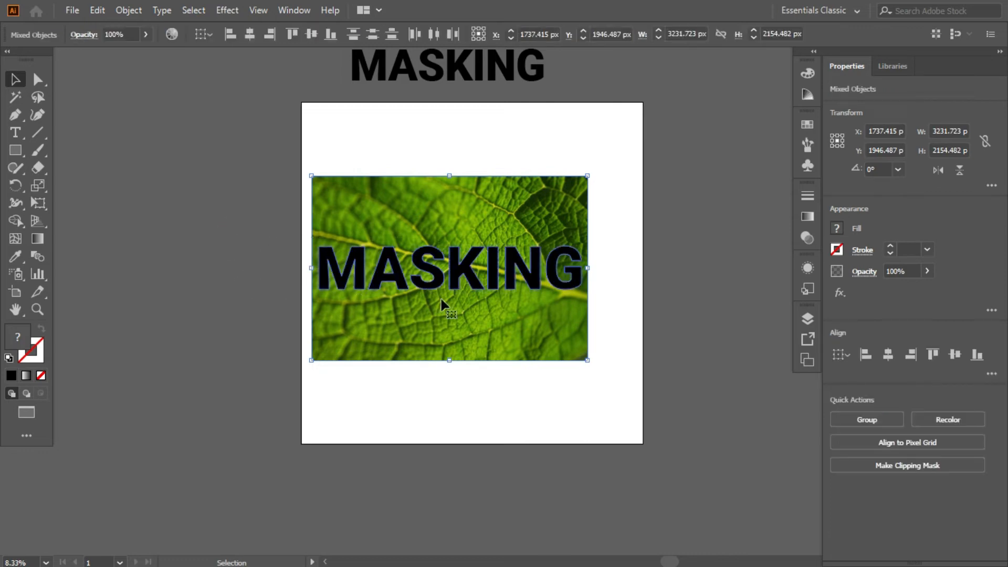
pyautogui.rightClick(428, 201)
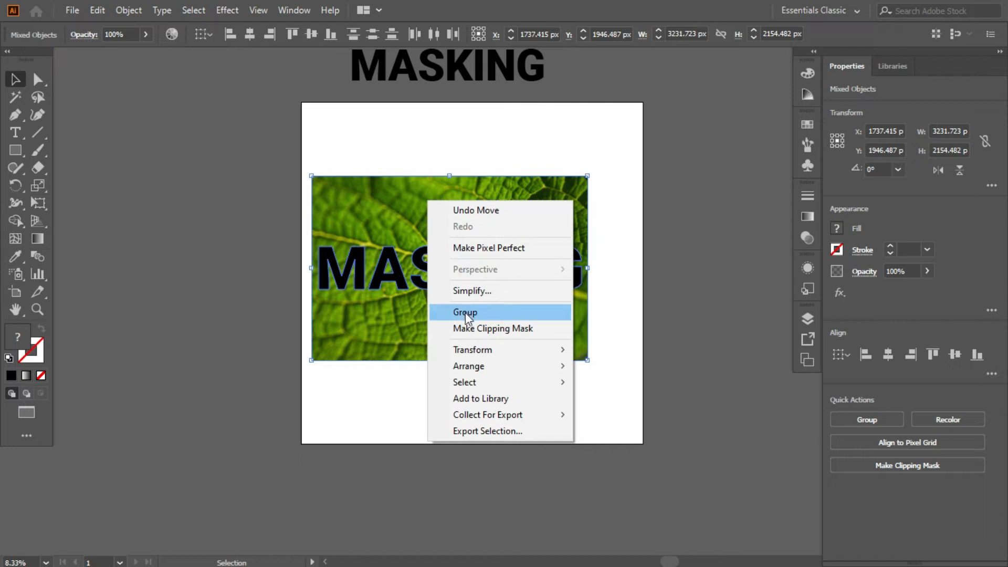
pyautogui.click(522, 329)
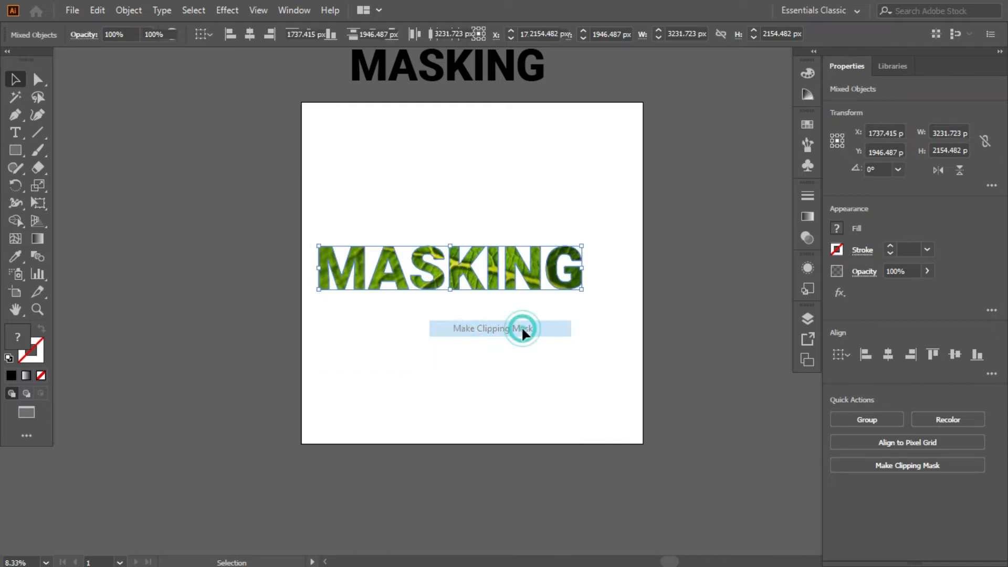
pyautogui.click(559, 354)
# Step: Isolate the clip group, scale the leaf image inside to about 3149 px wide, shift it vertically within the letters, and leave isolation
pyautogui.click(461, 263)
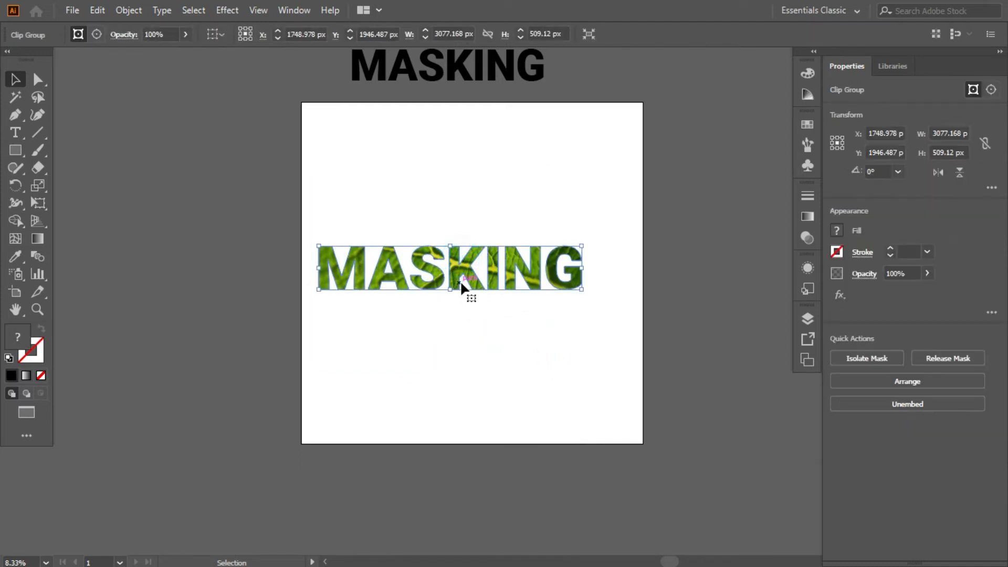
pyautogui.doubleClick(460, 279)
pyautogui.click(466, 281)
pyautogui.moveTo(460, 227); pyautogui.dragTo(465, 223)
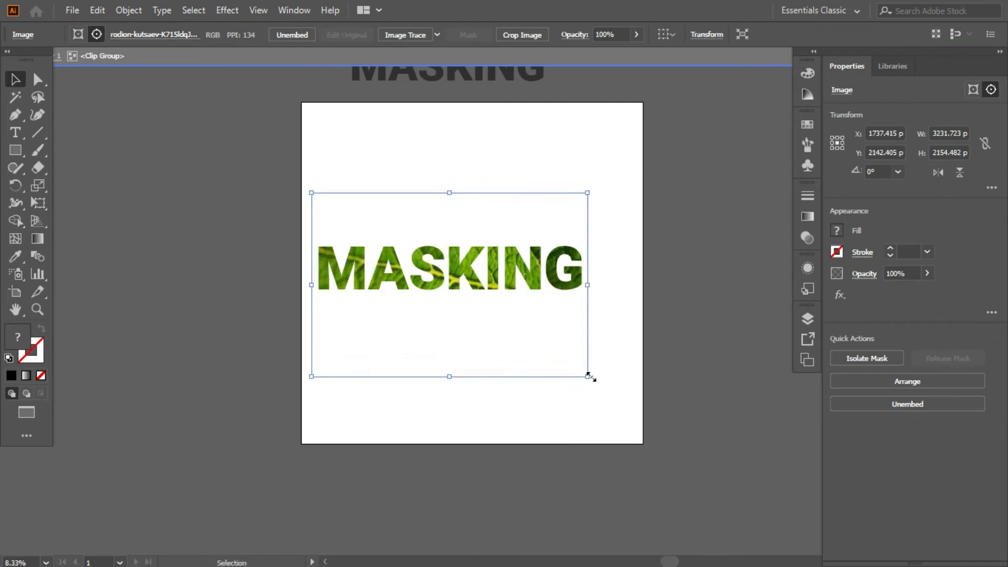
pyautogui.moveTo(589, 377); pyautogui.dragTo(584, 374)
pyautogui.moveTo(511, 345); pyautogui.dragTo(510, 339)
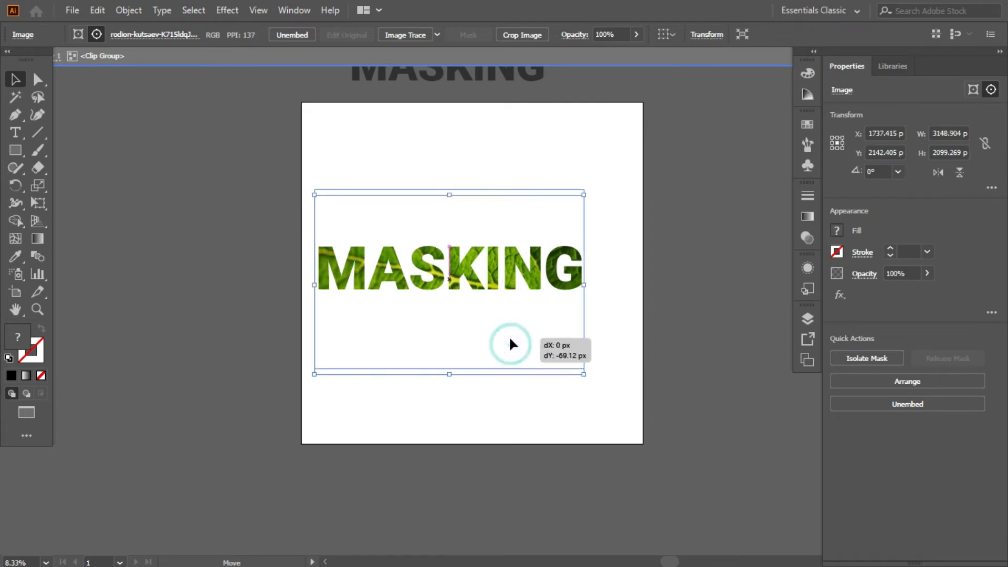
pyautogui.hscroll(1, 509, 343)
pyautogui.doubleClick(602, 280)
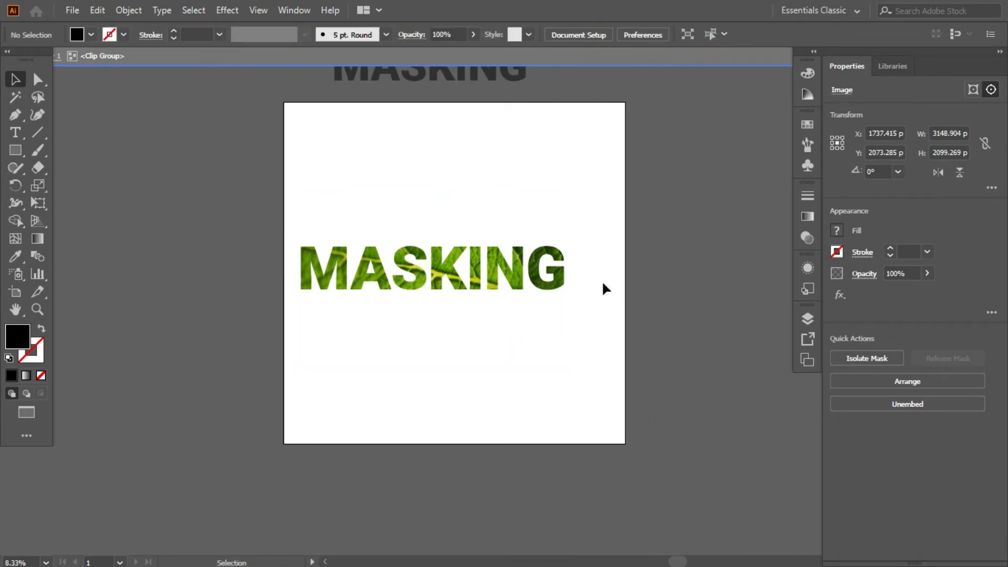
# Step: Move the leaf-filled MASKING text up and off the artboard, beside the spare black MASKING text
pyautogui.moveTo(425, 262); pyautogui.dragTo(478, 140)
pyautogui.click(472, 237)
pyautogui.click(506, 250)
pyautogui.scroll(-1, 505, 249)
pyautogui.scroll(4, 505, 250)
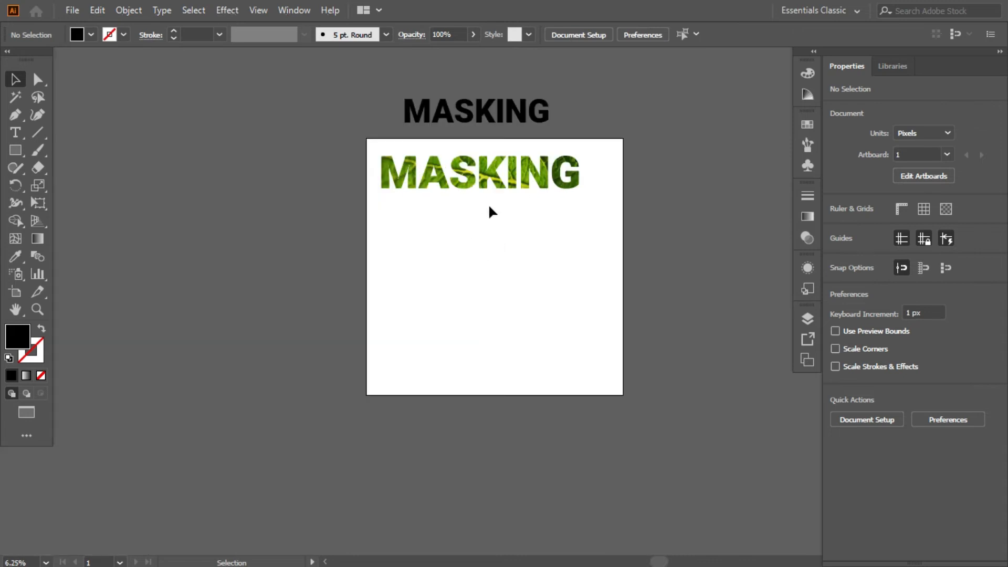
pyautogui.scroll(-1, 451, 141)
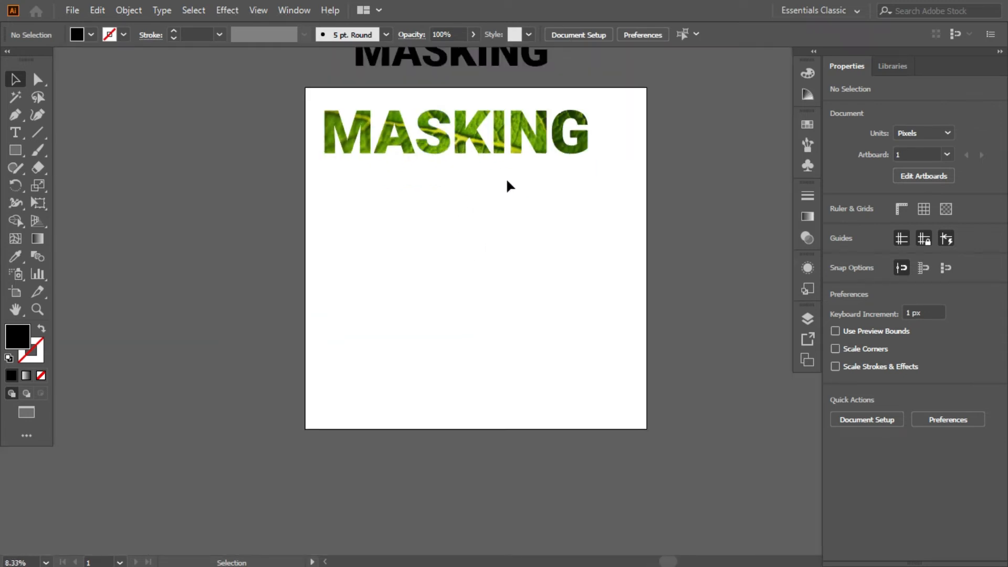
pyautogui.moveTo(513, 164); pyautogui.dragTo(504, 194)
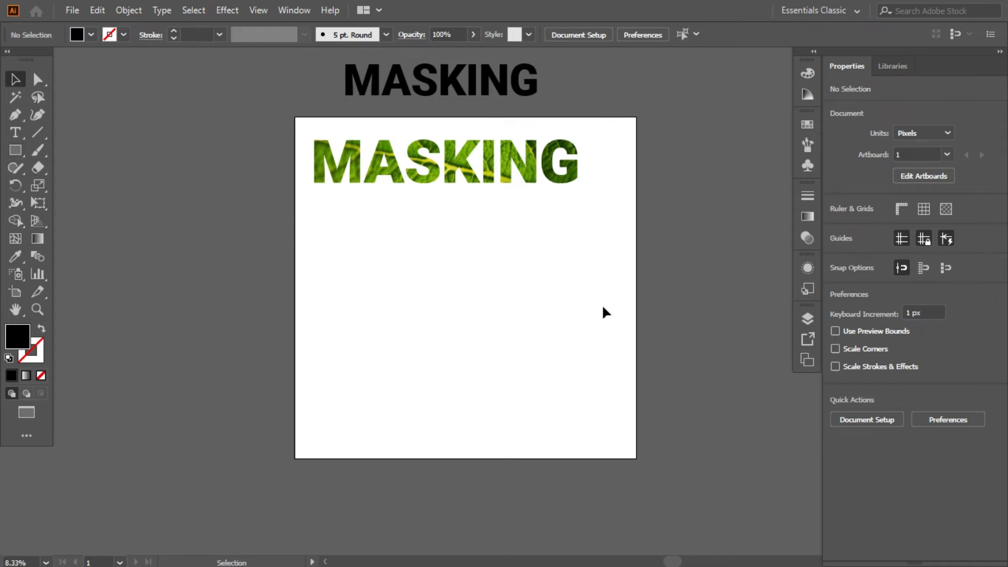
pyautogui.moveTo(581, 261); pyautogui.dragTo(310, 87)
pyautogui.moveTo(428, 166); pyautogui.dragTo(152, 87)
pyautogui.click(224, 171)
# Step: Draw a black rectangle about 1270 by 1210 px on the artboard and round its corners fully into an oval
pyautogui.click(15, 150)
pyautogui.moveTo(326, 165); pyautogui.dragTo(435, 268)
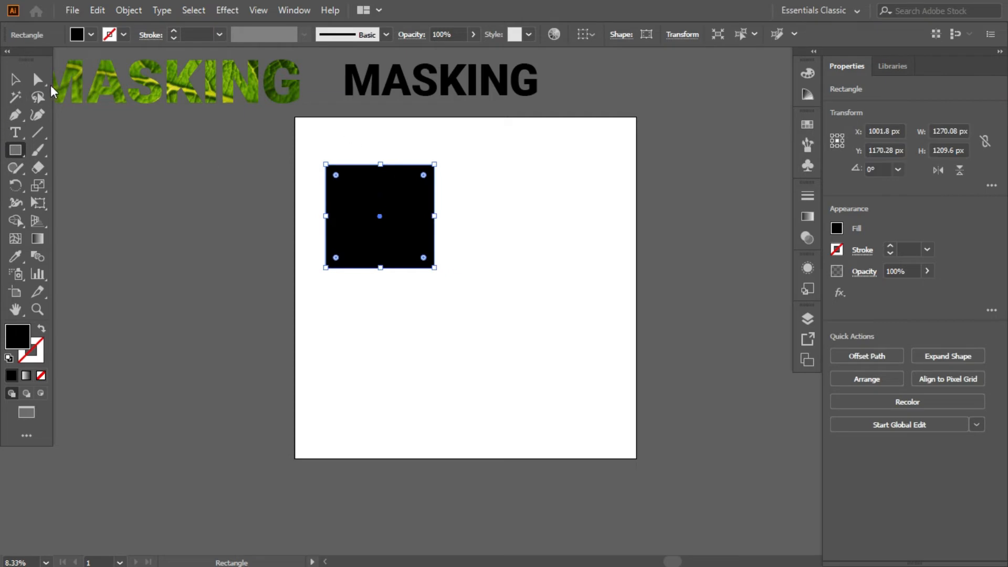
pyautogui.click(16, 79)
pyautogui.moveTo(424, 176); pyautogui.dragTo(387, 265)
pyautogui.click(502, 263)
# Step: Move the black oval to the artboard's horizontal centre, slightly above the middle
pyautogui.moveTo(350, 232); pyautogui.dragTo(436, 292)
pyautogui.click(581, 167)
pyautogui.click(529, 187)
pyautogui.click(482, 245)
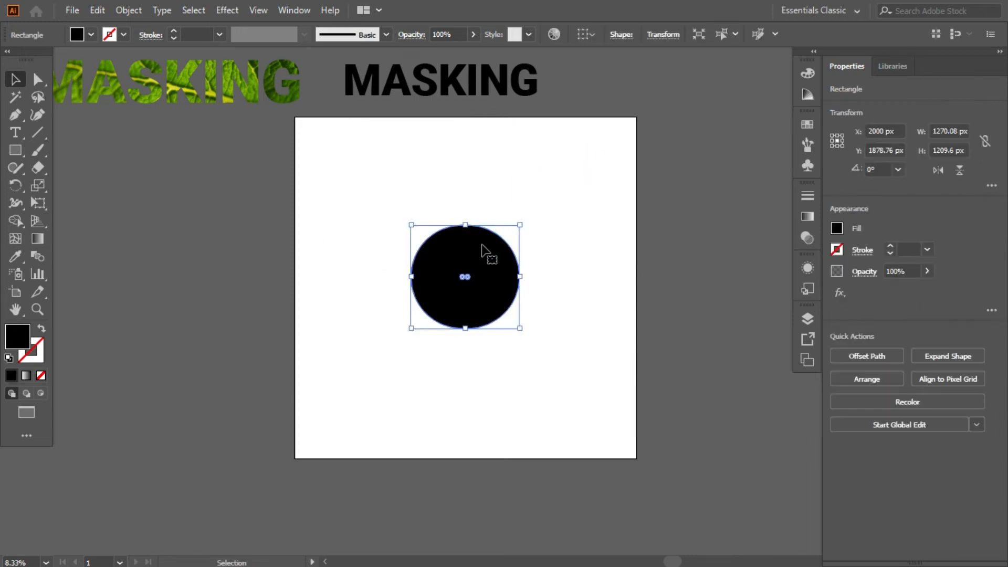
# Step: Place the green leaf image again over the black oval, about 2916 by 1944 px in size
pyautogui.hotkey('ctrl', 'shift', 'p')
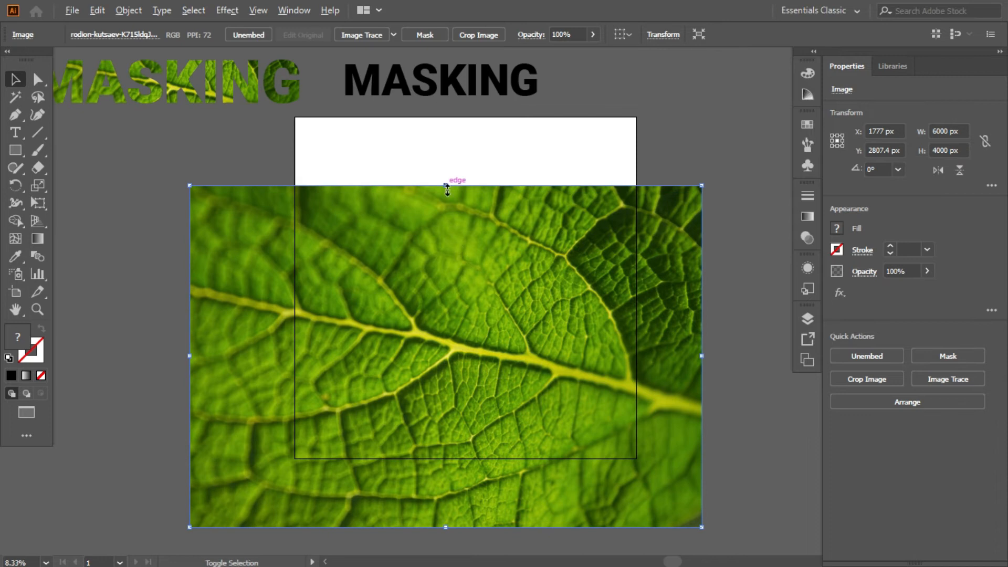
pyautogui.moveTo(449, 188); pyautogui.dragTo(462, 270)
pyautogui.moveTo(456, 363); pyautogui.dragTo(462, 315)
pyautogui.moveTo(517, 273); pyautogui.dragTo(521, 269)
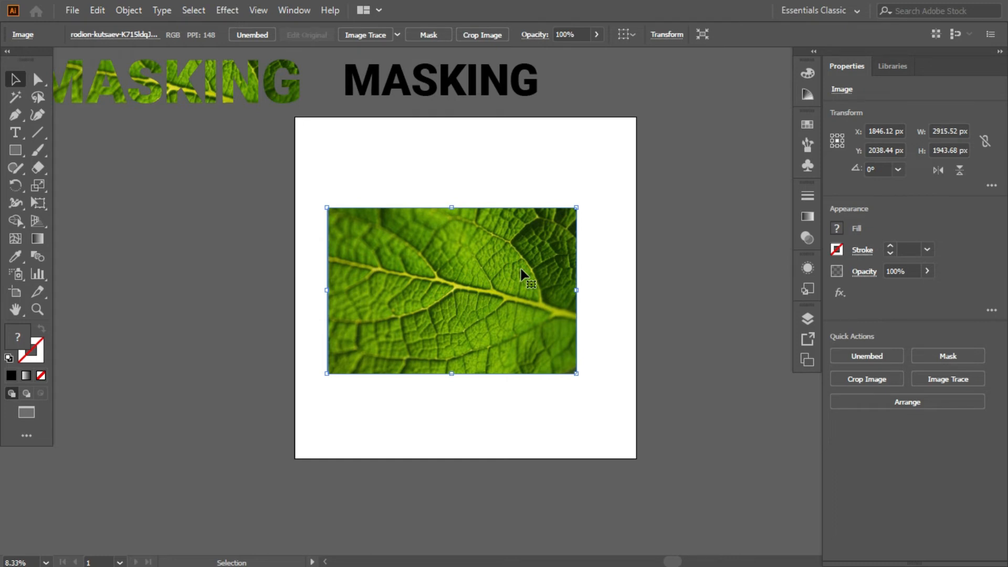
# Step: Send the newly placed leaf image behind the black oval and deselect it
pyautogui.press('a')
pyautogui.hotkey('ctrl', 'shift', 'v')
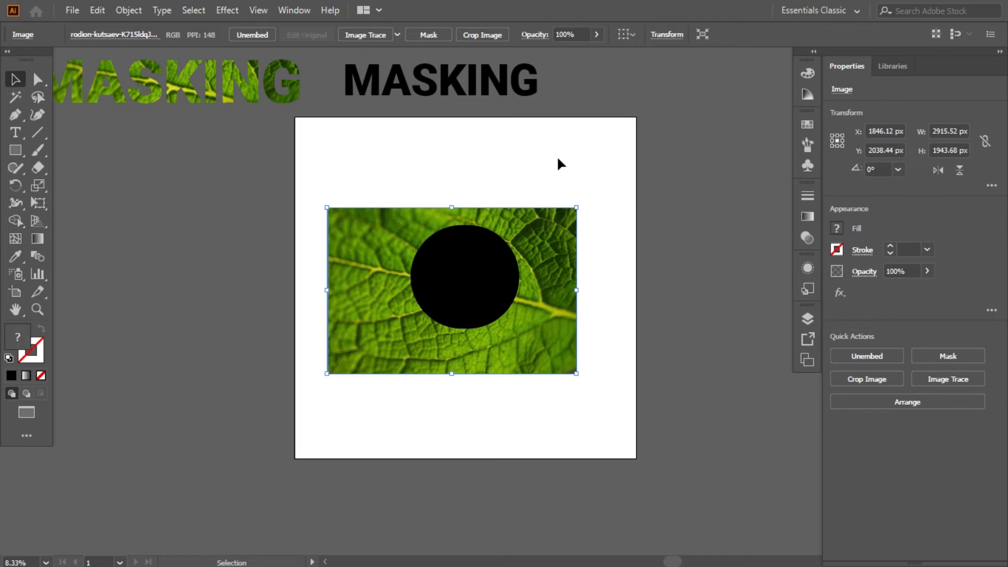
pyautogui.click(608, 296)
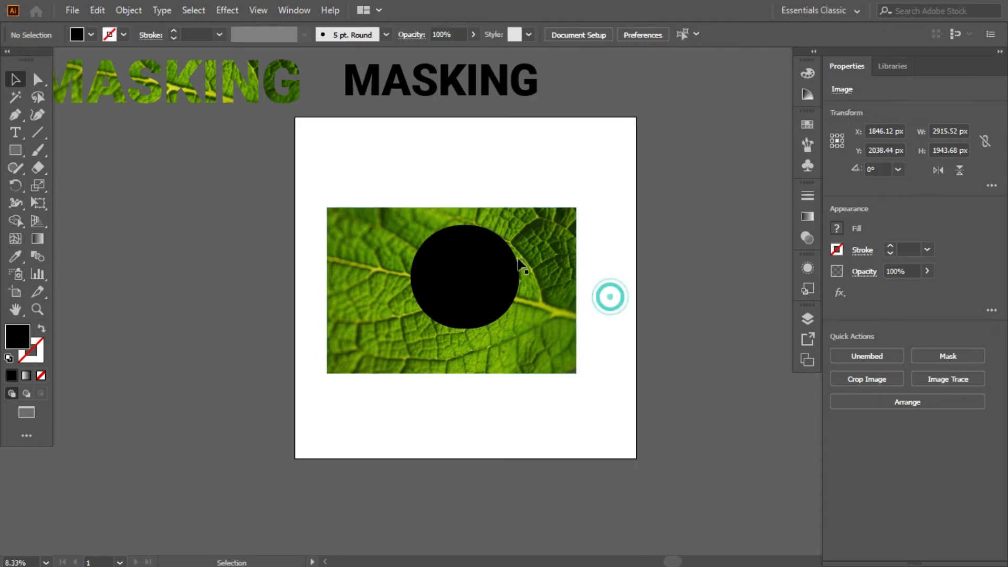
# Step: Centre the black oval on the leaf image and make a clipping mask from the two objects
pyautogui.moveTo(466, 299); pyautogui.dragTo(453, 312)
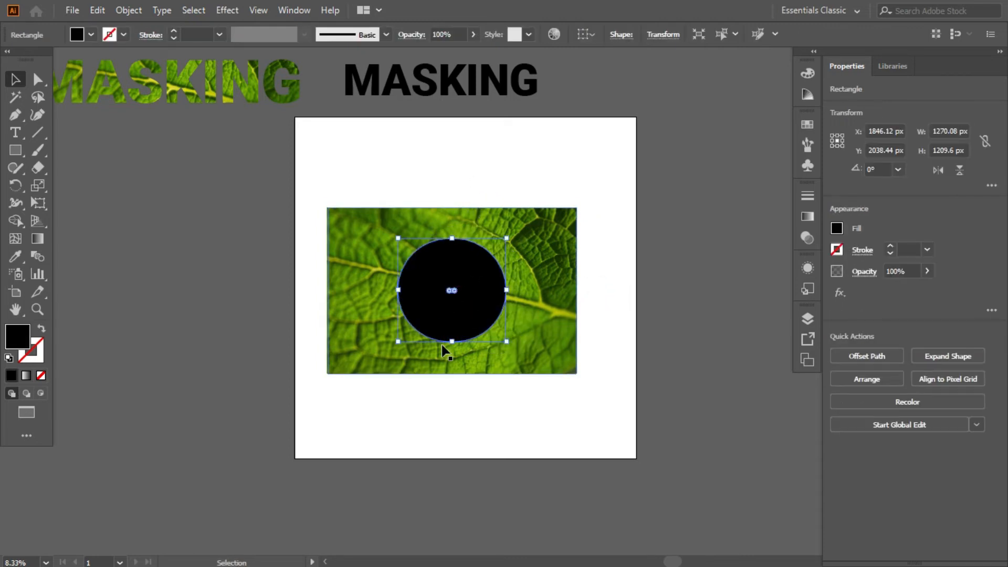
pyautogui.moveTo(290, 203); pyautogui.dragTo(471, 319)
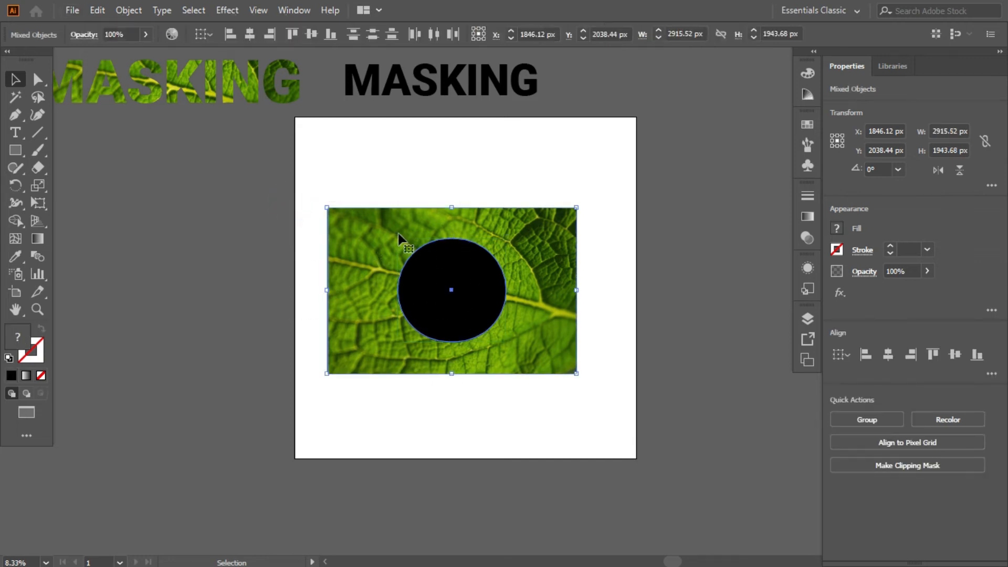
pyautogui.rightClick(513, 239)
pyautogui.click(550, 367)
pyautogui.click(512, 278)
# Step: Isolate the oval clip group and scale the leaf image inside it to about 2293 by 1529 px
pyautogui.click(476, 290)
pyautogui.doubleClick(475, 290)
pyautogui.click(583, 203)
pyautogui.moveTo(577, 209); pyautogui.dragTo(552, 226)
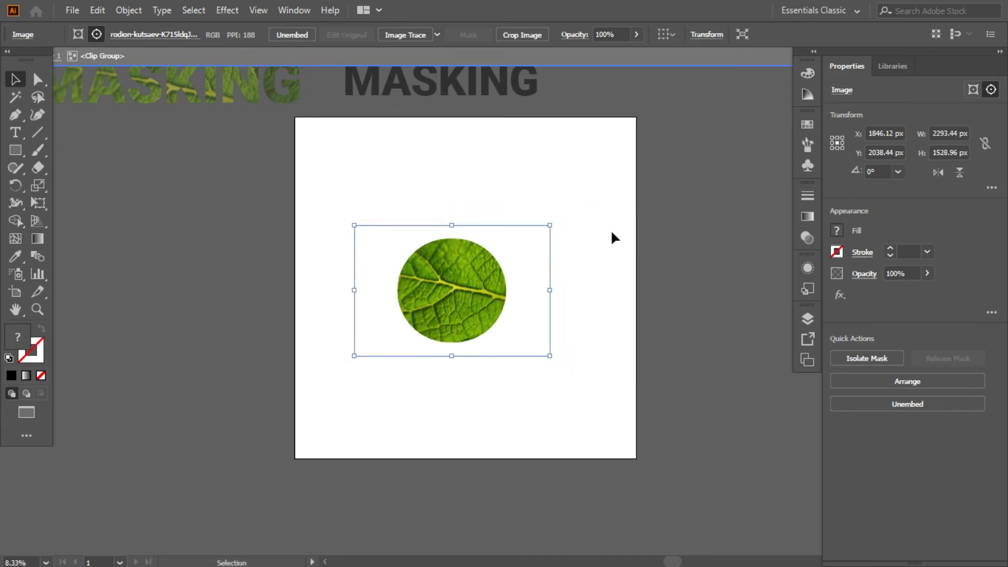
# Step: Leave isolation mode and move the leaf-filled oval to the artboard's upper-left corner
pyautogui.doubleClick(611, 241)
pyautogui.moveTo(457, 286); pyautogui.dragTo(374, 204)
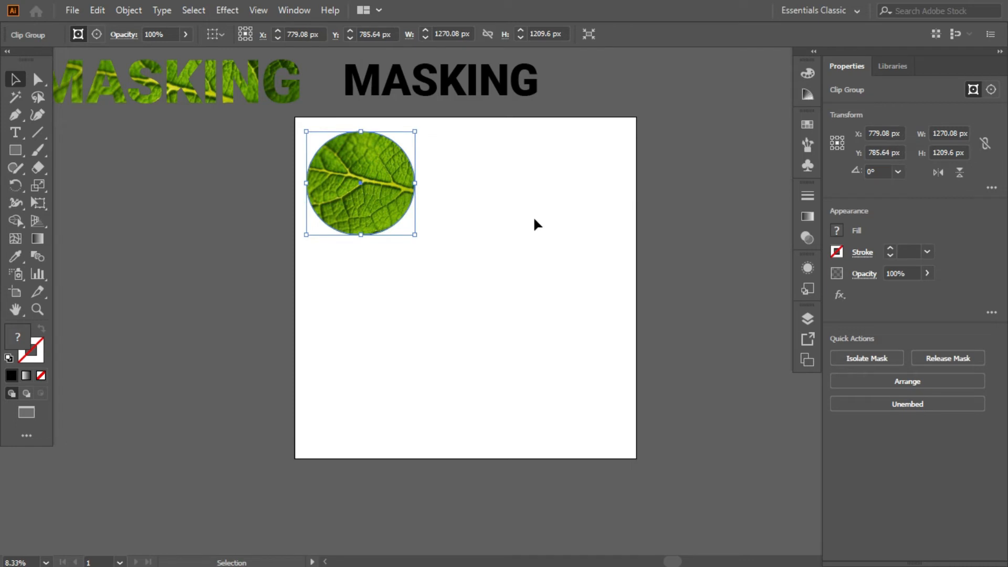
pyautogui.click(534, 220)
# Step: Draw a black hexagon about 1100 by 952 px on the artboard with the Polygon tool and deselect it
pyautogui.click(15, 151)
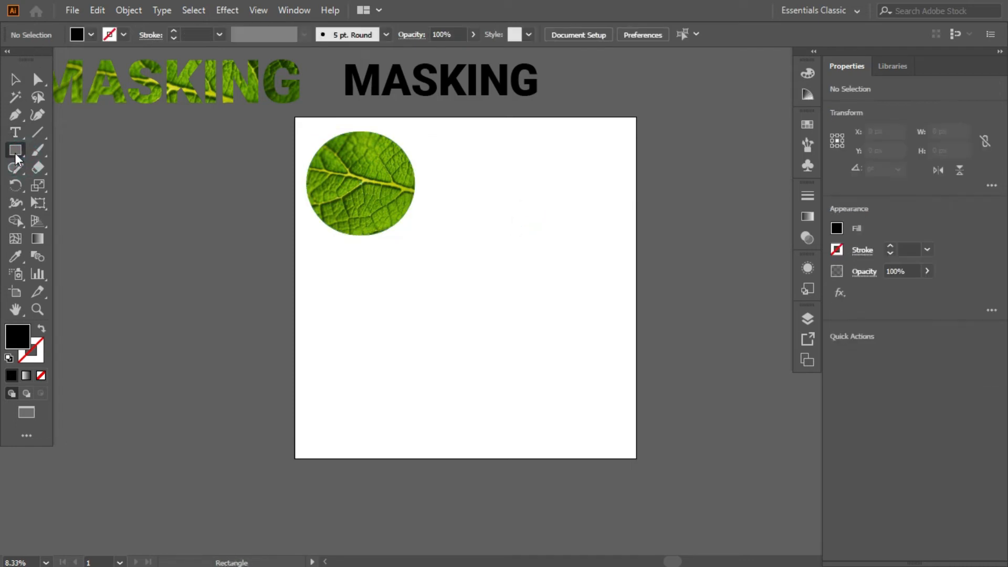
pyautogui.click(14, 151)
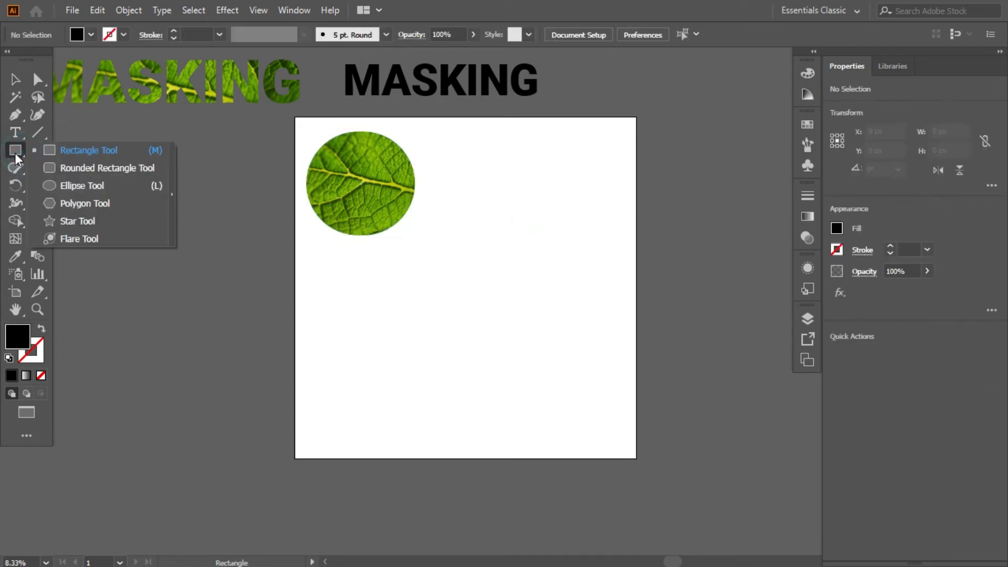
pyautogui.click(61, 206)
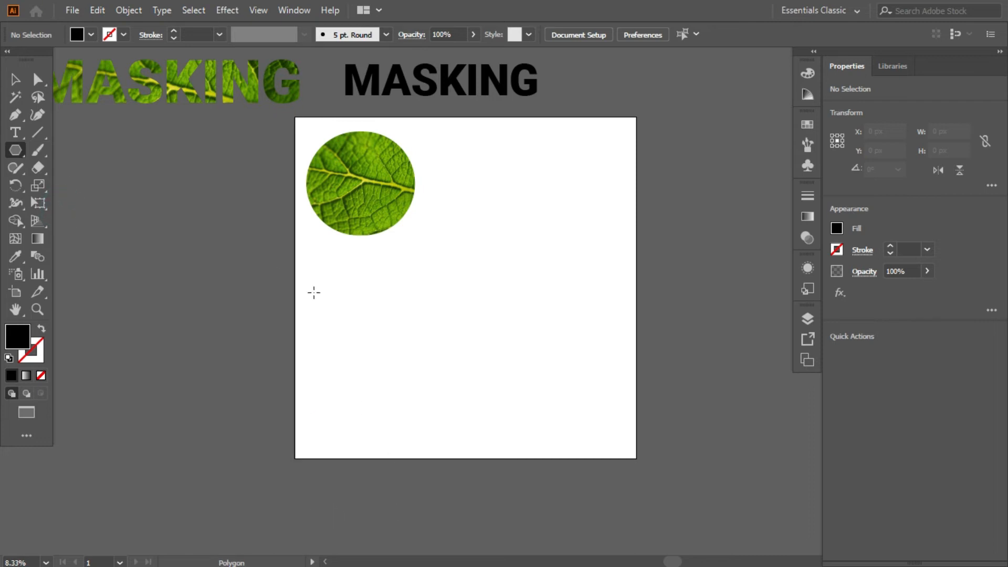
pyautogui.moveTo(407, 309); pyautogui.dragTo(430, 350)
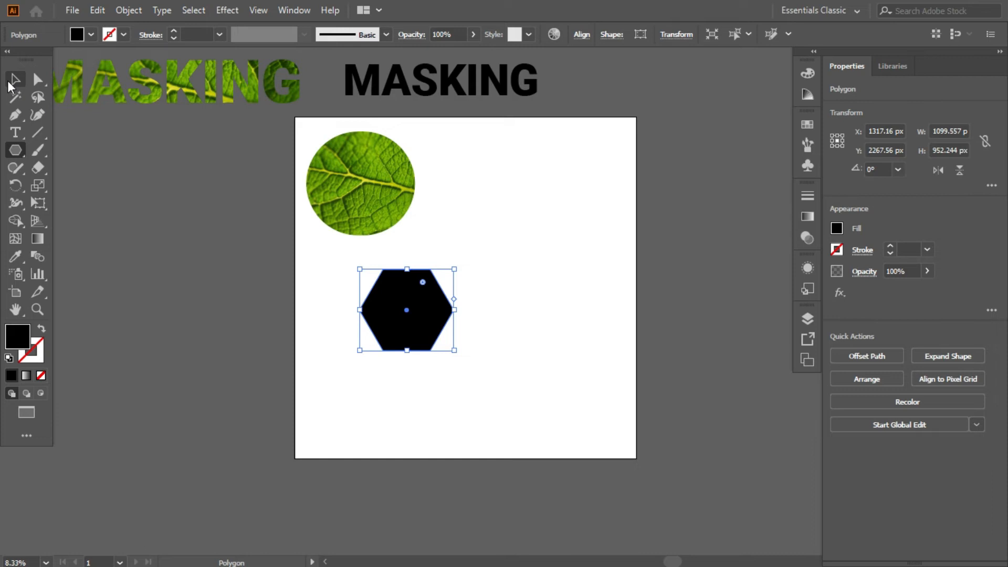
pyautogui.click(15, 79)
pyautogui.click(428, 363)
# Step: Duplicate the black hexagon into a honeycomb cluster of four hexagons separated by narrow gaps
pyautogui.hotkey('ctrl', '=')
pyautogui.hotkey('ctrl', '=')
pyautogui.moveTo(445, 349); pyautogui.dragTo(597, 270)
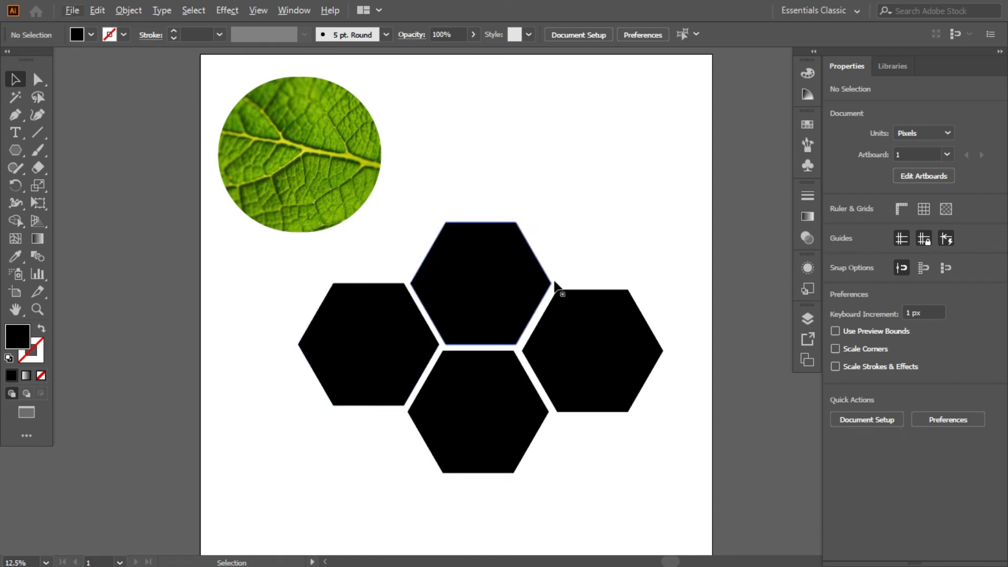
# Step: Move the leaf-filled oval off the artboard to its left side and deselect it
pyautogui.scroll(-2, 558, 287)
pyautogui.moveTo(456, 244); pyautogui.dragTo(172, 227)
pyautogui.click(437, 230)
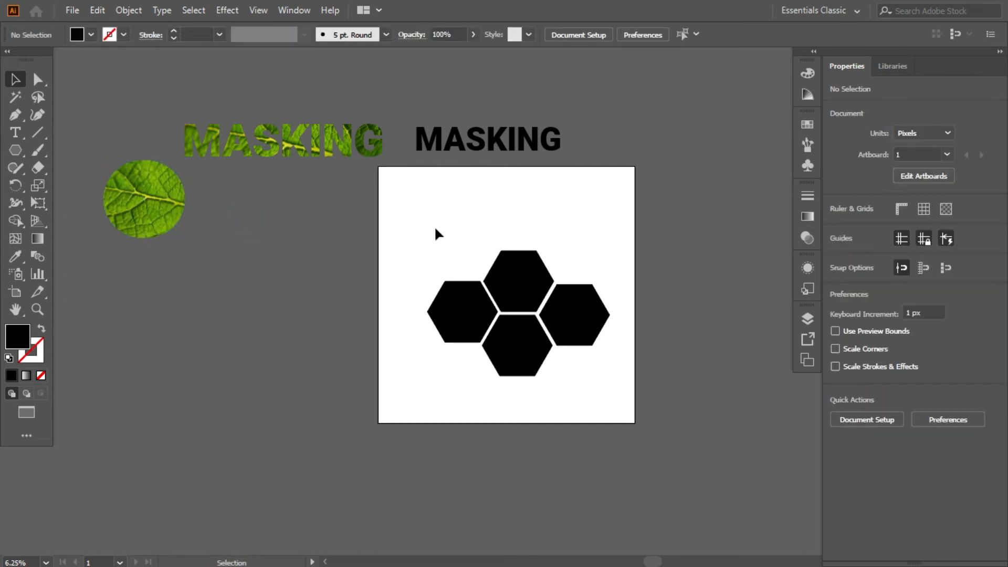
# Step: Place the green leaf image at about 3455 by 2303 px left of the hexagons and duplicate it below itself
pyautogui.press('ctrl')
pyautogui.hotkey('ctrl', 'shift', 'p')
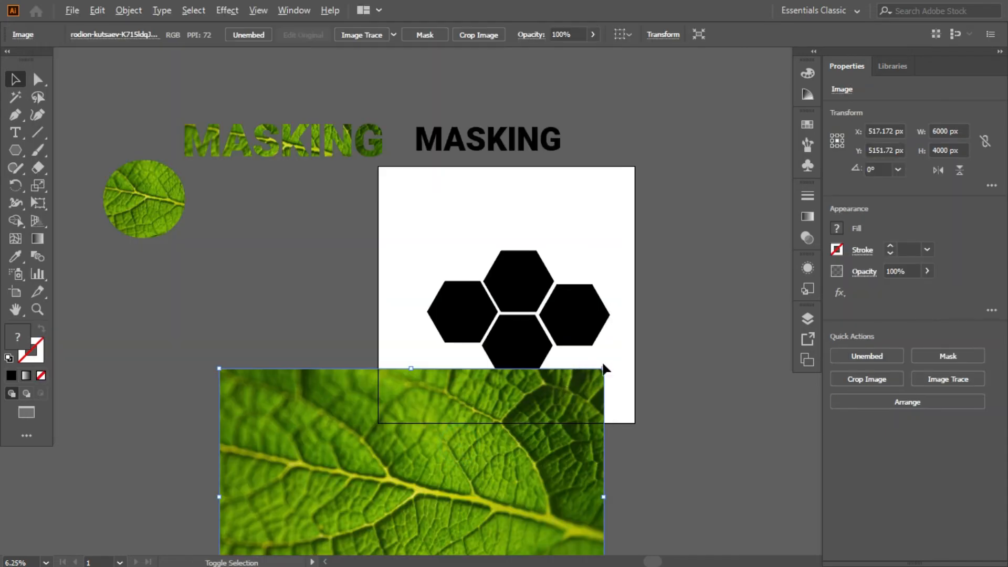
pyautogui.moveTo(604, 369); pyautogui.dragTo(522, 423)
pyautogui.moveTo(434, 474); pyautogui.dragTo(300, 452)
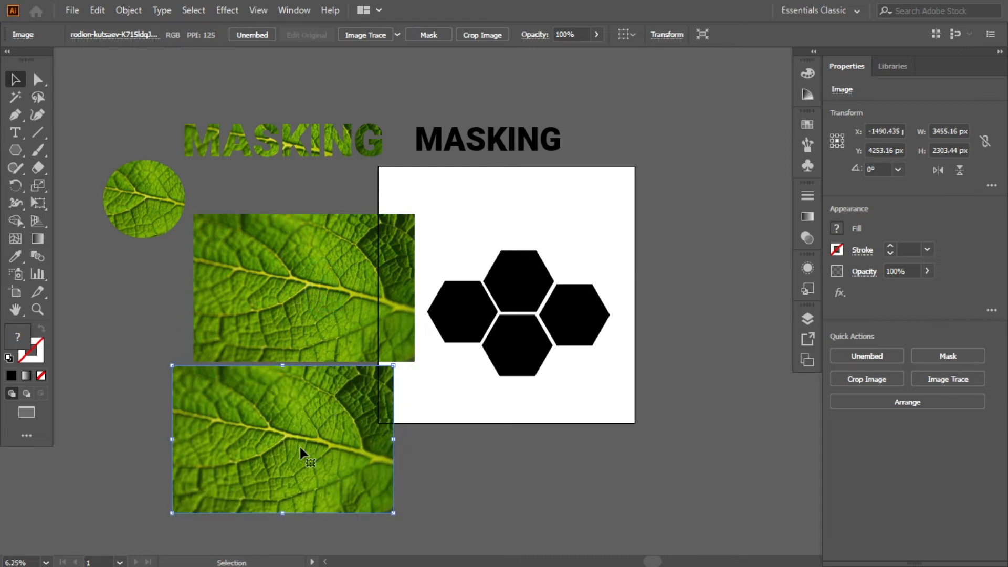
pyautogui.click(555, 428)
# Step: Move the upper leaf image over the four hexagons and send it to the back
pyautogui.scroll(2, 546, 428)
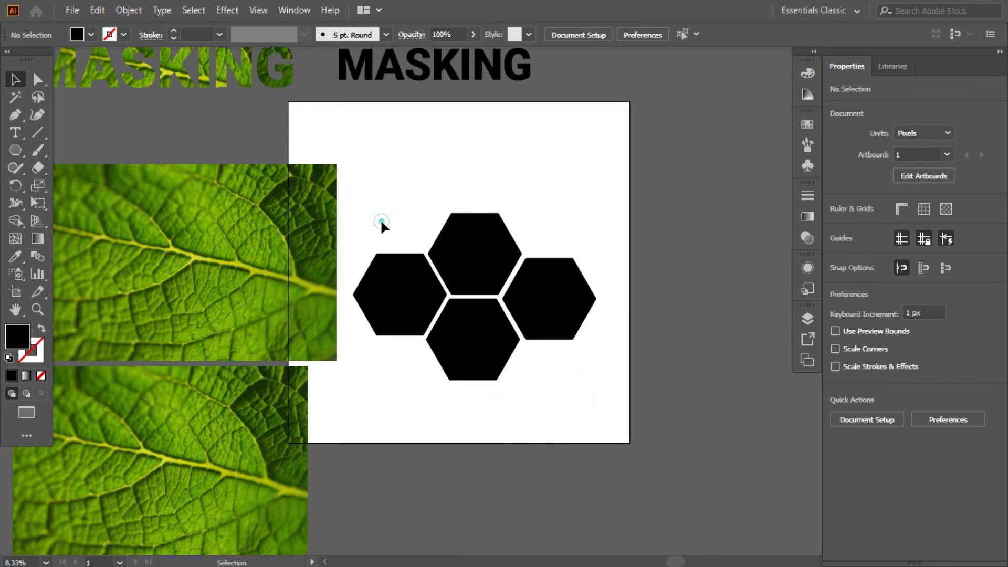
pyautogui.moveTo(303, 229); pyautogui.dragTo(584, 261)
pyautogui.hotkey('ctrl', 'shift', '[')
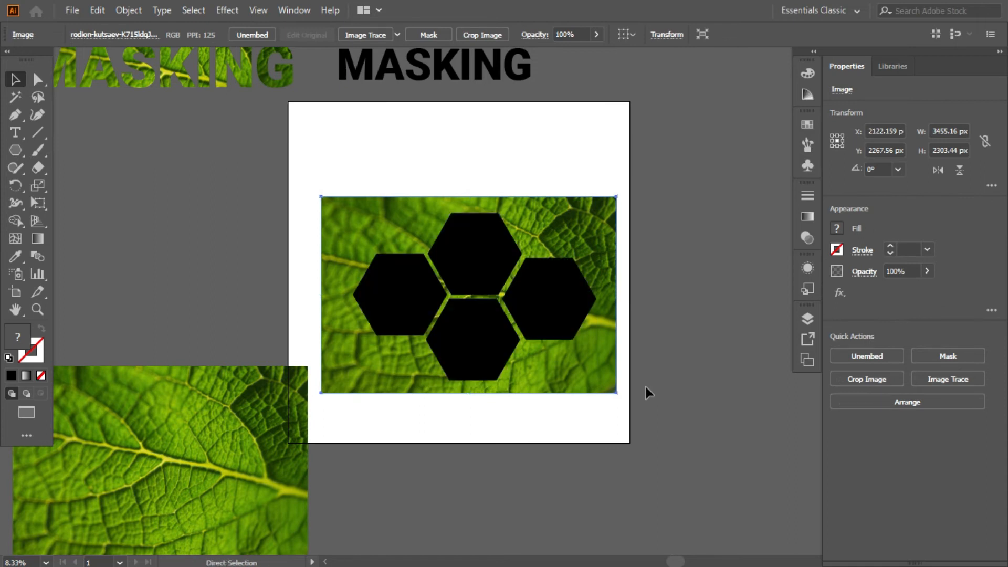
# Step: Select the four black hexagons and duplicate them below the artboard
pyautogui.click(399, 270)
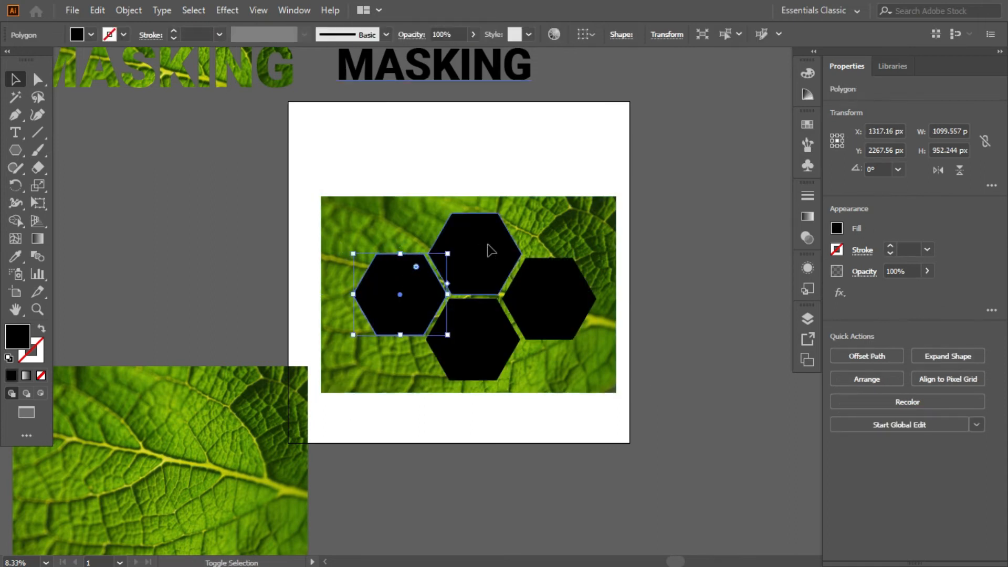
pyautogui.keyDown('shift'); pyautogui.click(488, 247); pyautogui.keyUp('shift')
pyautogui.keyDown('shift'); pyautogui.click(554, 307); pyautogui.keyUp('shift')
pyautogui.keyDown('shift'); pyautogui.click(489, 354); pyautogui.keyUp('shift')
pyautogui.scroll(-3, 494, 336)
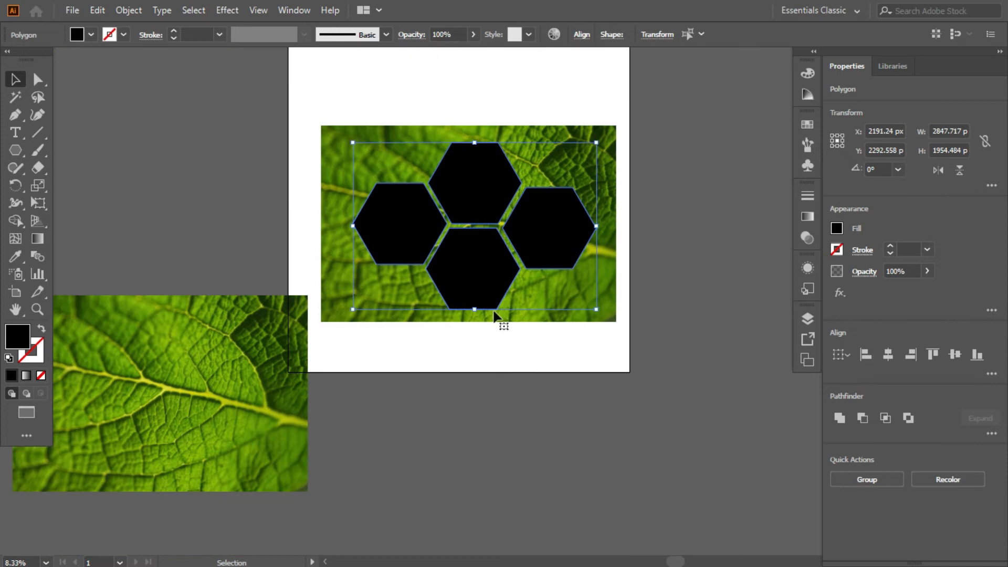
pyautogui.moveTo(488, 265); pyautogui.dragTo(513, 511)
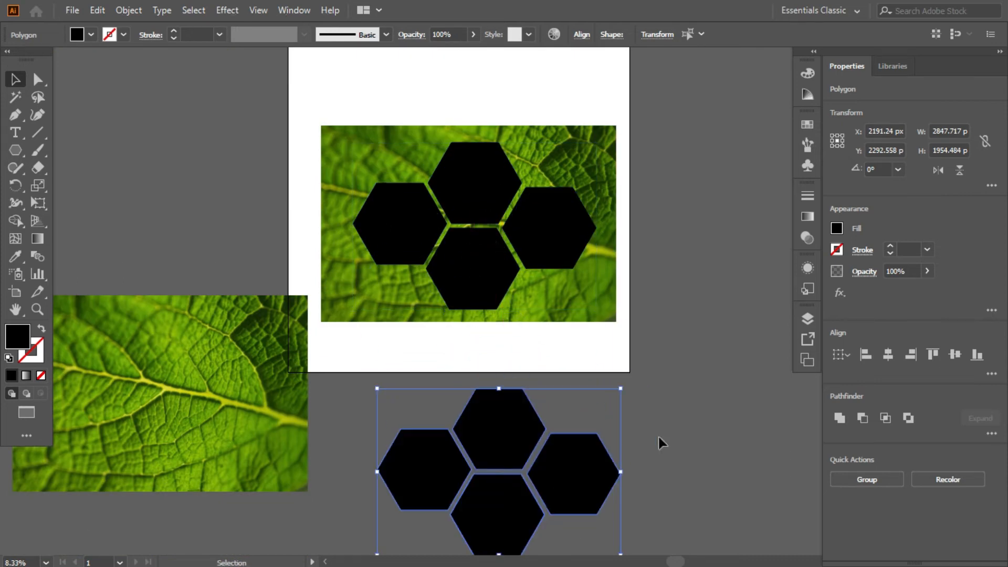
pyautogui.click(239, 151)
# Step: Make a clipping mask from the leaf image and the four separate hexagons lying over it
pyautogui.moveTo(376, 152); pyautogui.dragTo(594, 261)
pyautogui.rightClick(439, 182)
pyautogui.click(484, 311)
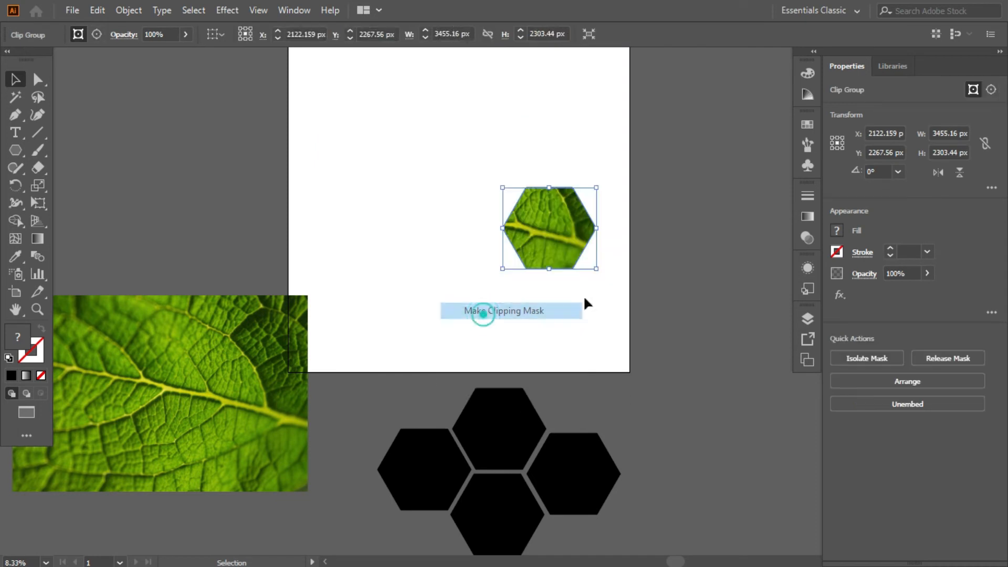
pyautogui.click(634, 284)
pyautogui.hotkey('ctrl', '-')
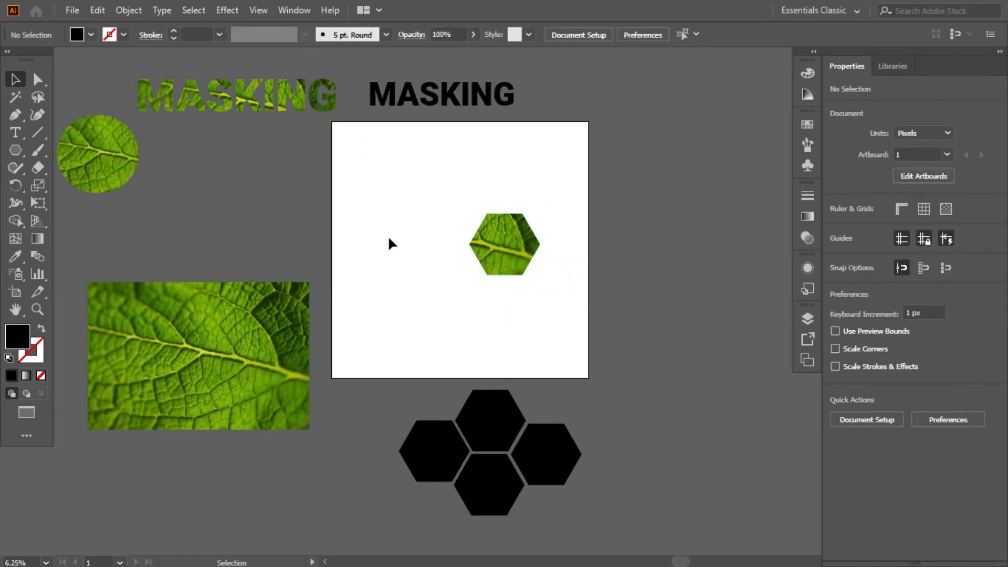
# Step: Move the leaf-filled hexagon off the artboard to its right side
pyautogui.moveTo(553, 273); pyautogui.dragTo(336, 169)
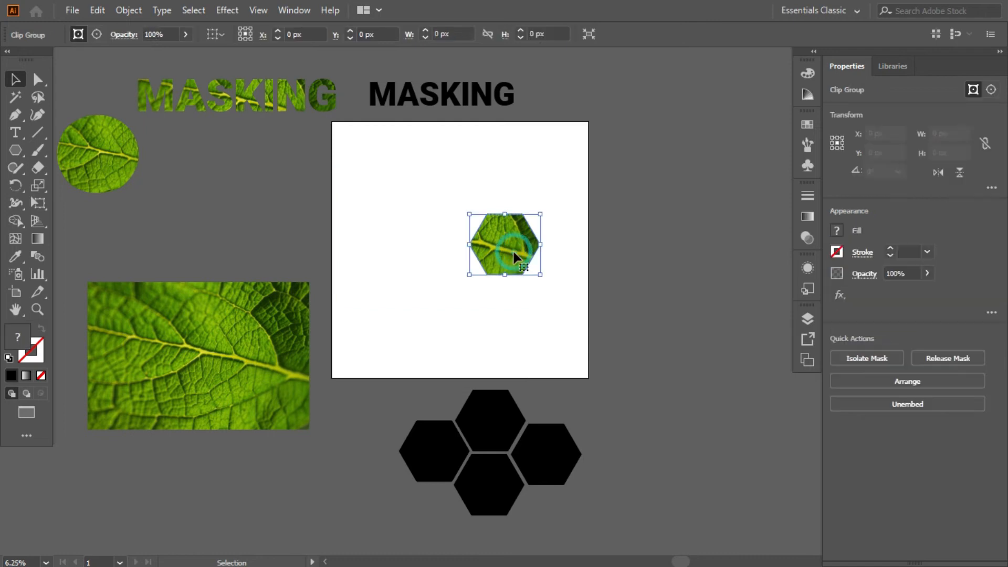
pyautogui.click(486, 158)
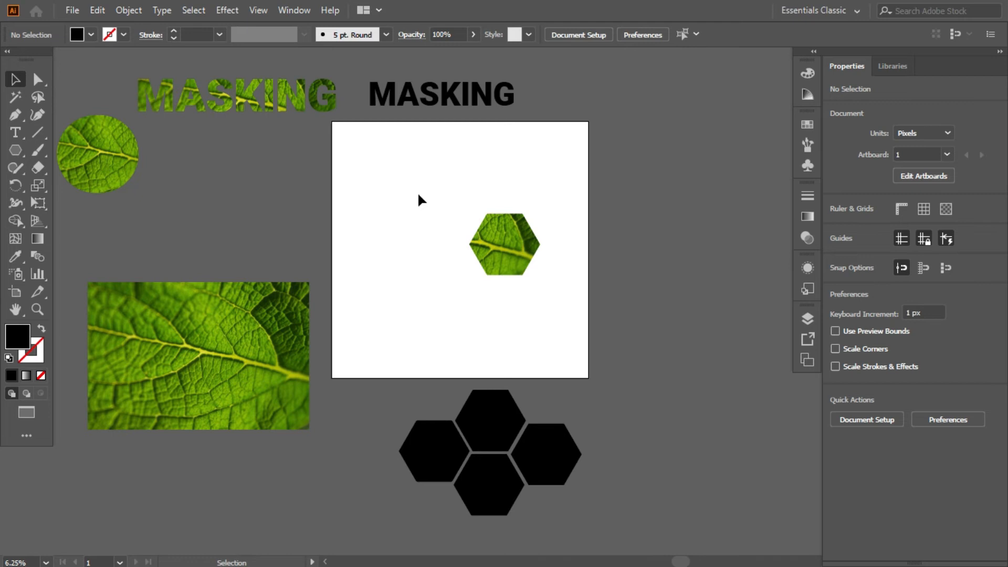
pyautogui.scroll(1, 475, 268)
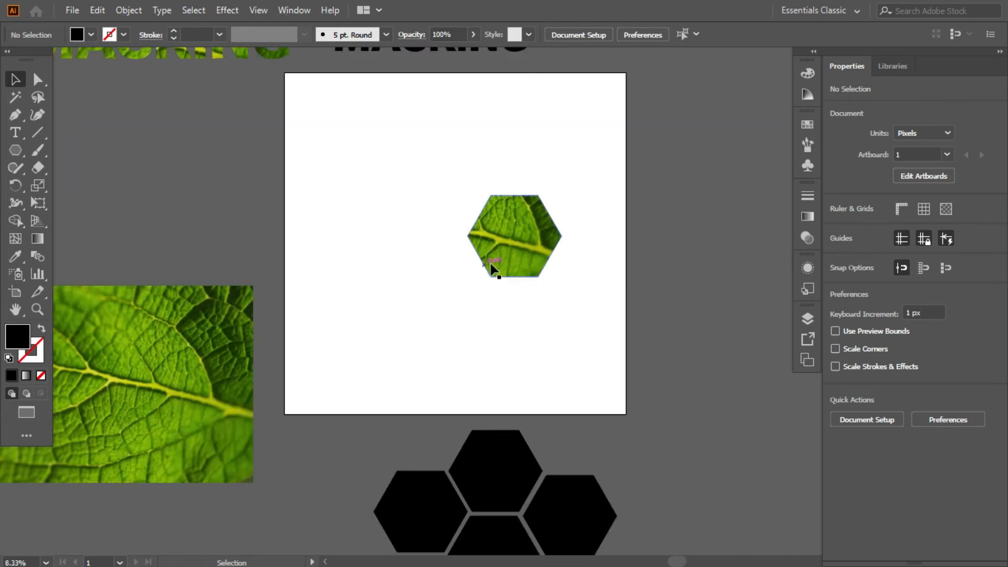
pyautogui.scroll(-2, 492, 265)
pyautogui.moveTo(528, 261); pyautogui.dragTo(658, 189)
pyautogui.click(359, 242)
# Step: Move the four duplicate black hexagons from below onto the artboard, centred horizontally
pyautogui.click(581, 310)
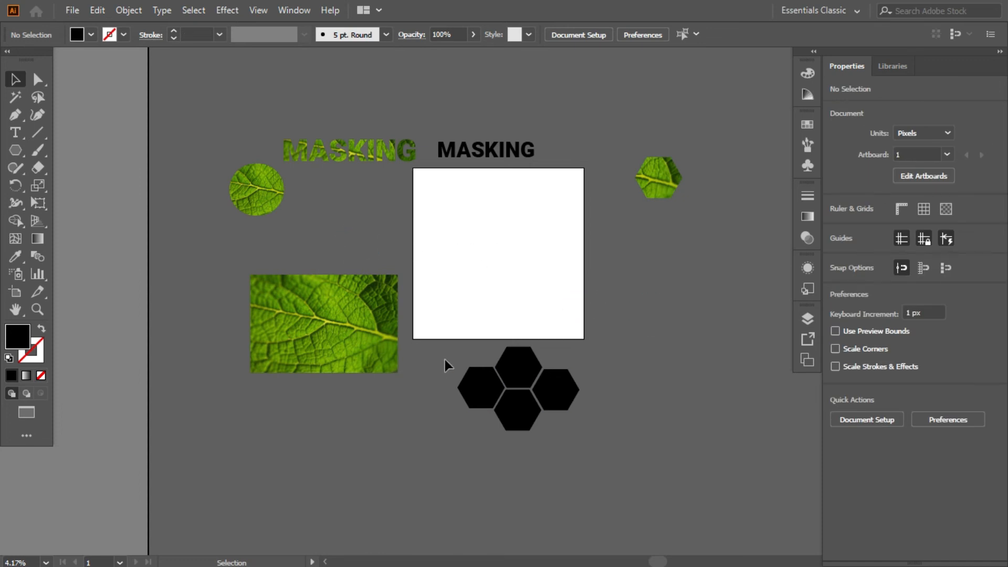
pyautogui.moveTo(448, 362); pyautogui.dragTo(562, 421)
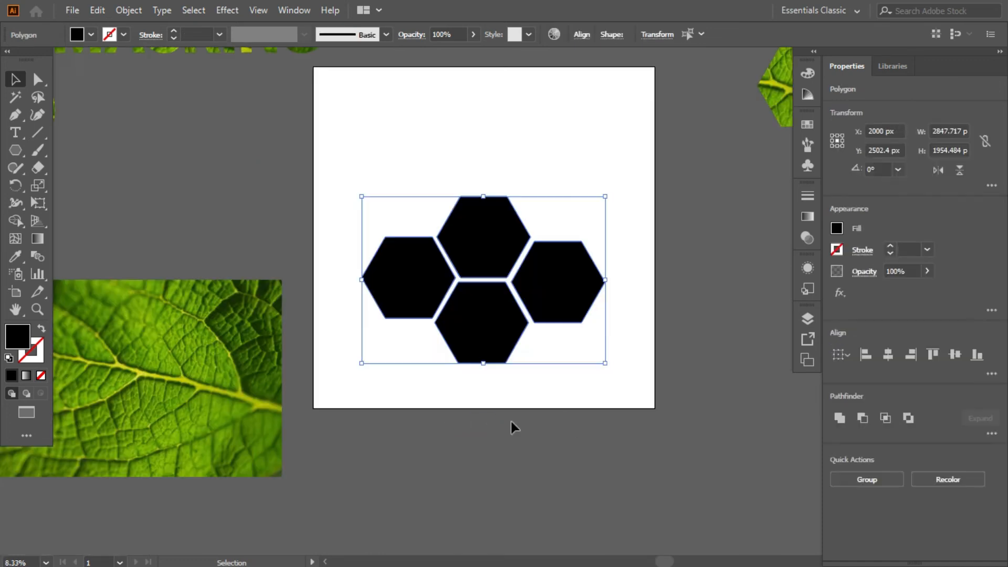
pyautogui.click(510, 420)
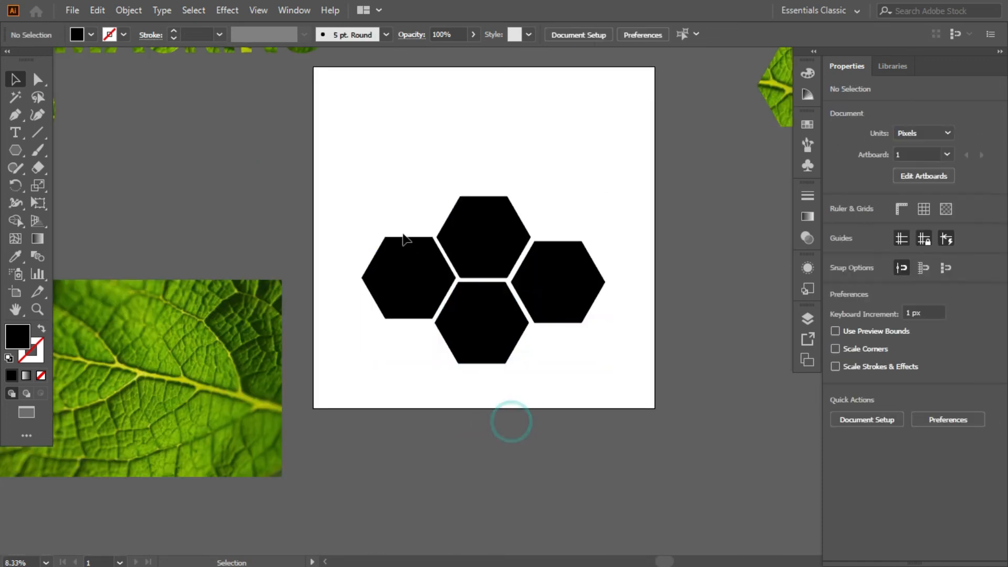
# Step: Combine the four black hexagons into a compound path and deselect it
pyautogui.click(407, 272)
pyautogui.keyDown('shift'); pyautogui.click(487, 239); pyautogui.keyUp('shift')
pyautogui.keyDown('shift'); pyautogui.click(568, 277); pyautogui.keyUp('shift')
pyautogui.keyDown('shift'); pyautogui.click(507, 354); pyautogui.keyUp('shift')
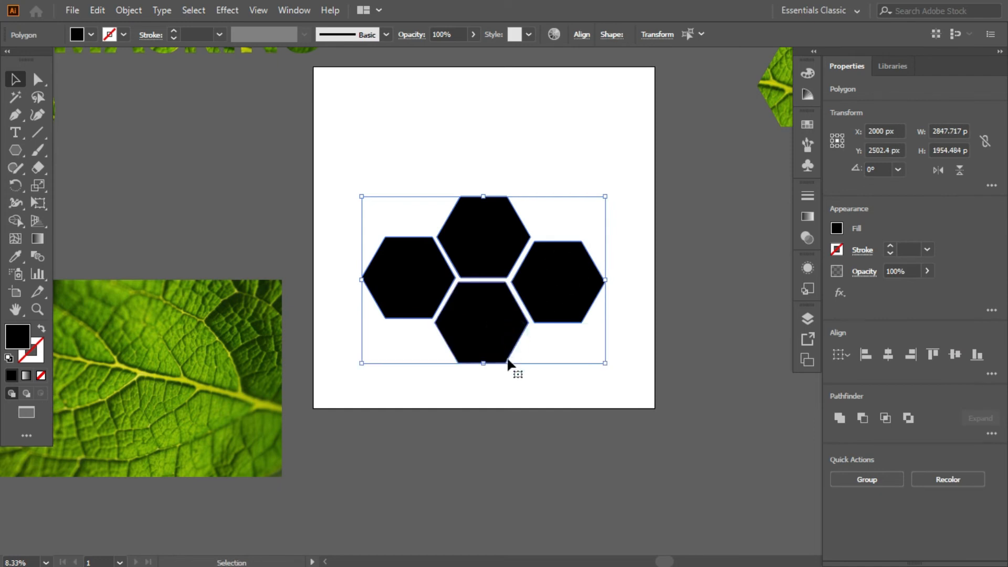
pyautogui.rightClick(480, 223)
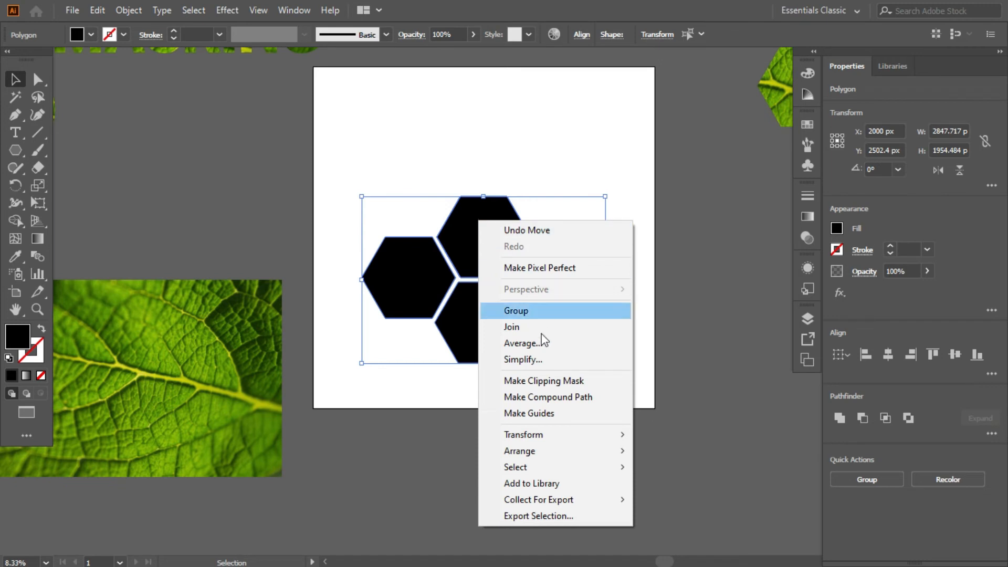
pyautogui.click(549, 402)
pyautogui.click(562, 439)
pyautogui.click(479, 236)
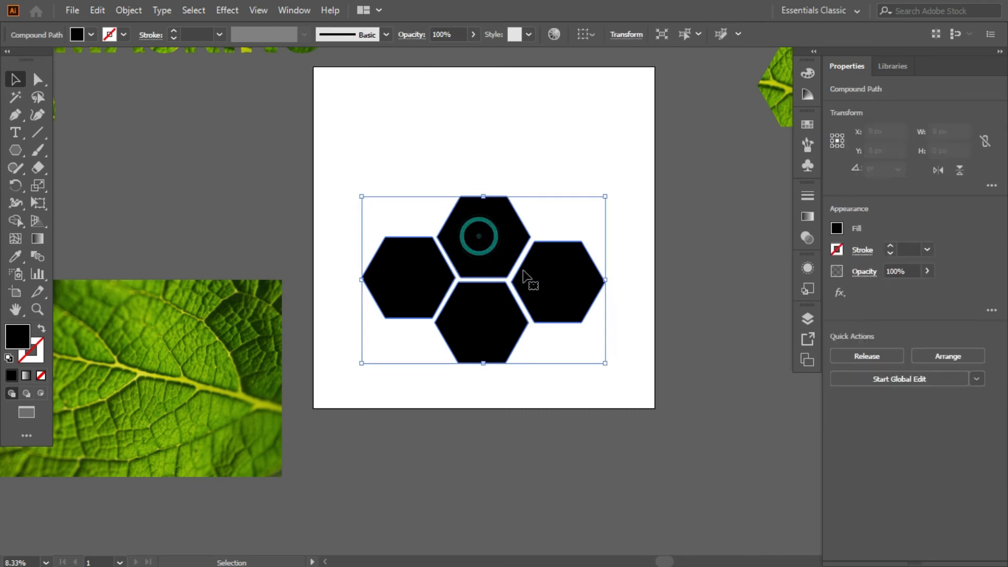
pyautogui.click(521, 165)
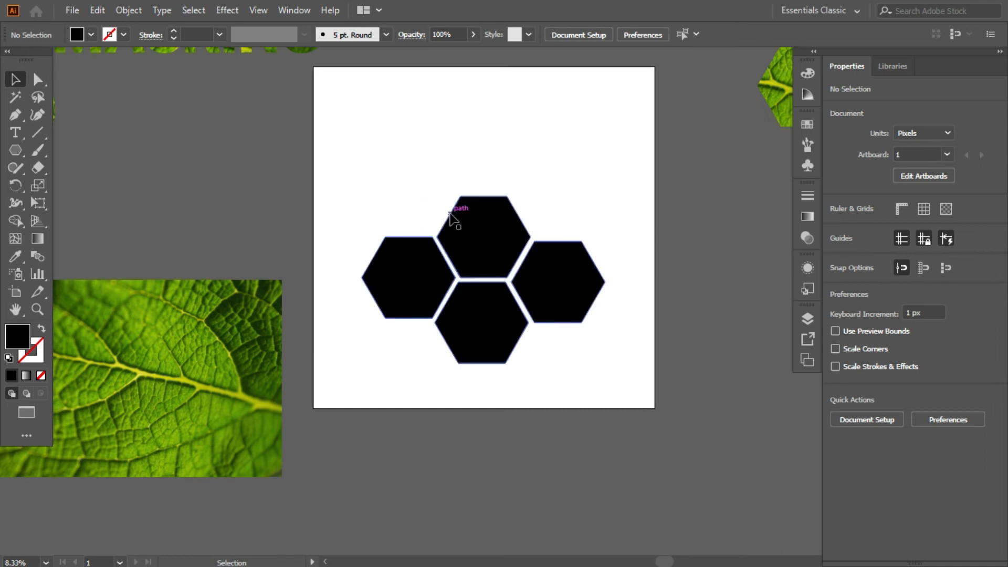
# Step: Move the hexagon compound path up on the artboard to about Y 2146 px
pyautogui.click(461, 251)
pyautogui.moveTo(486, 261); pyautogui.dragTo(496, 239)
pyautogui.click(493, 133)
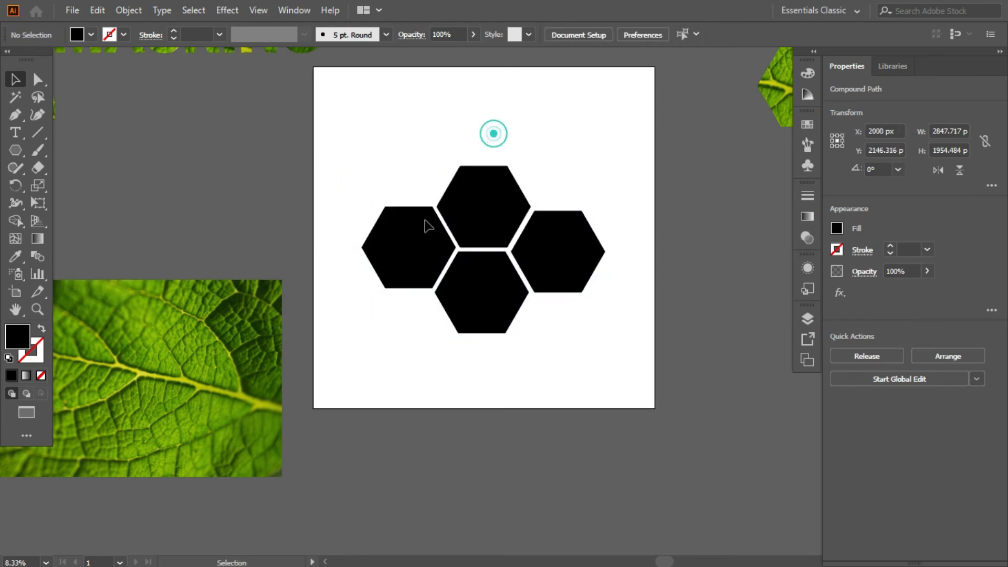
# Step: Move the remaining leaf image over the hexagon compound path and send it to the back
pyautogui.moveTo(240, 329); pyautogui.dragTo(591, 207)
pyautogui.hotkey('ctrl', 'shift', '[')
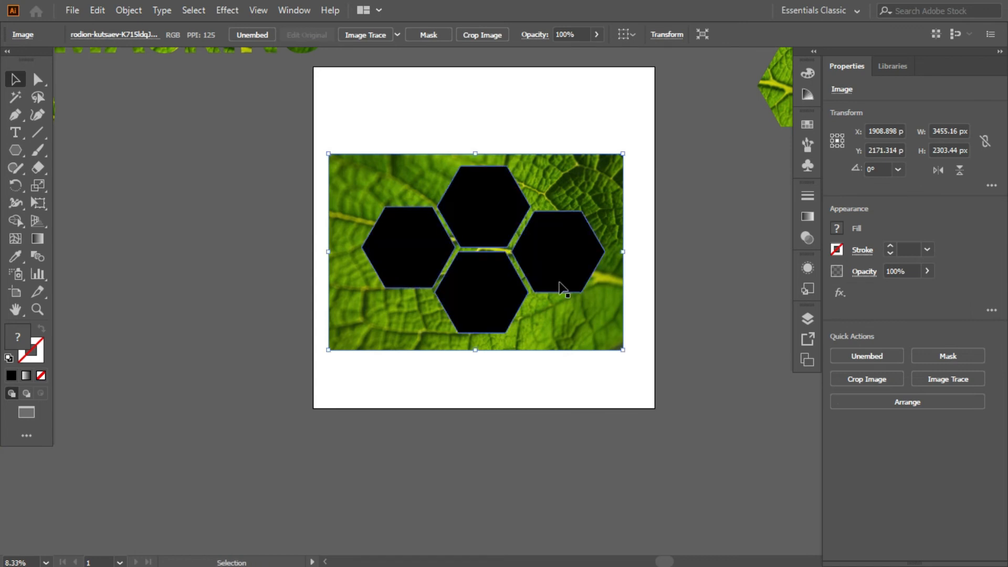
pyautogui.click(269, 282)
pyautogui.moveTo(184, 223); pyautogui.dragTo(170, 230)
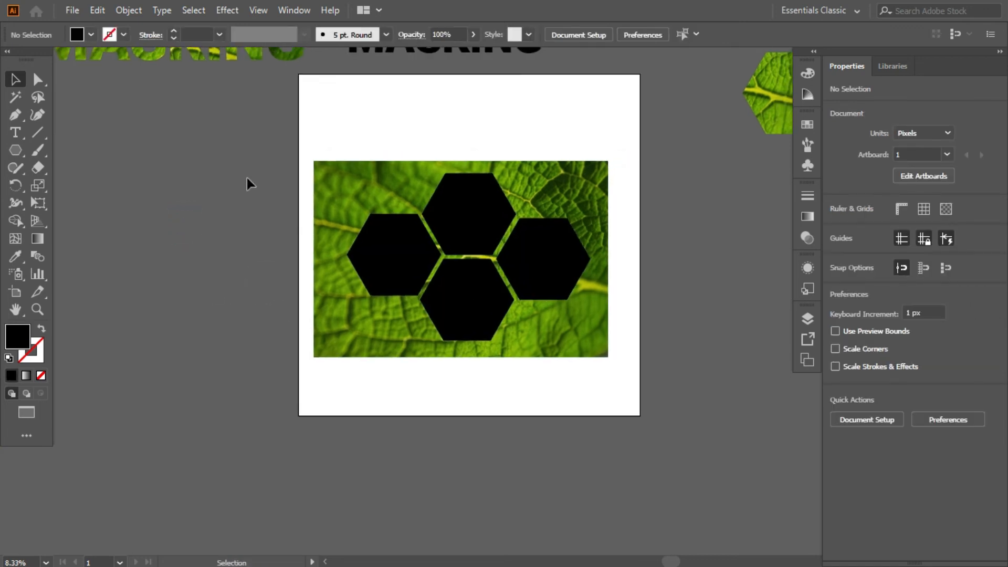
# Step: Make a clipping mask from the leaf image and the four-hexagon compound path
pyautogui.moveTo(289, 151); pyautogui.dragTo(490, 288)
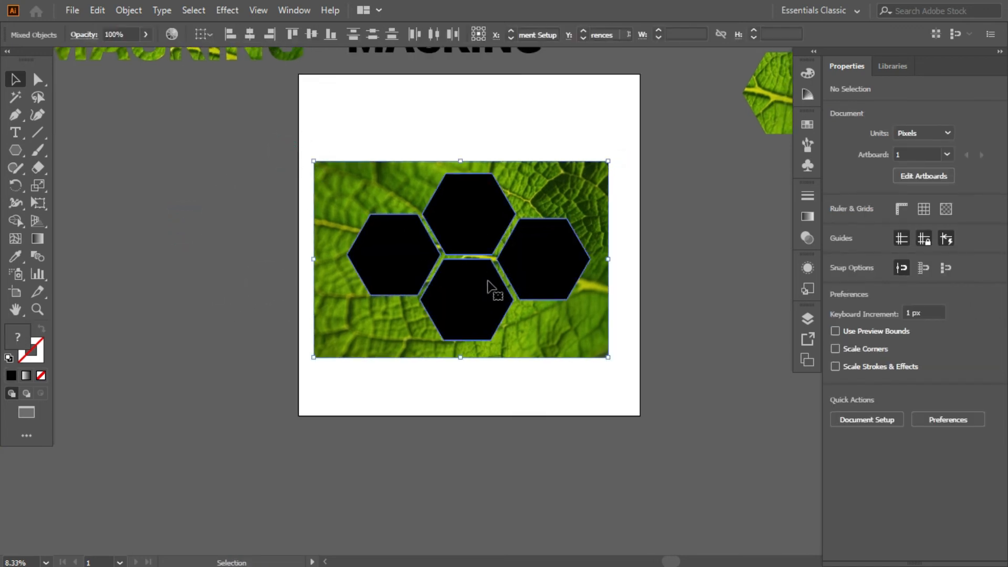
pyautogui.rightClick(449, 213)
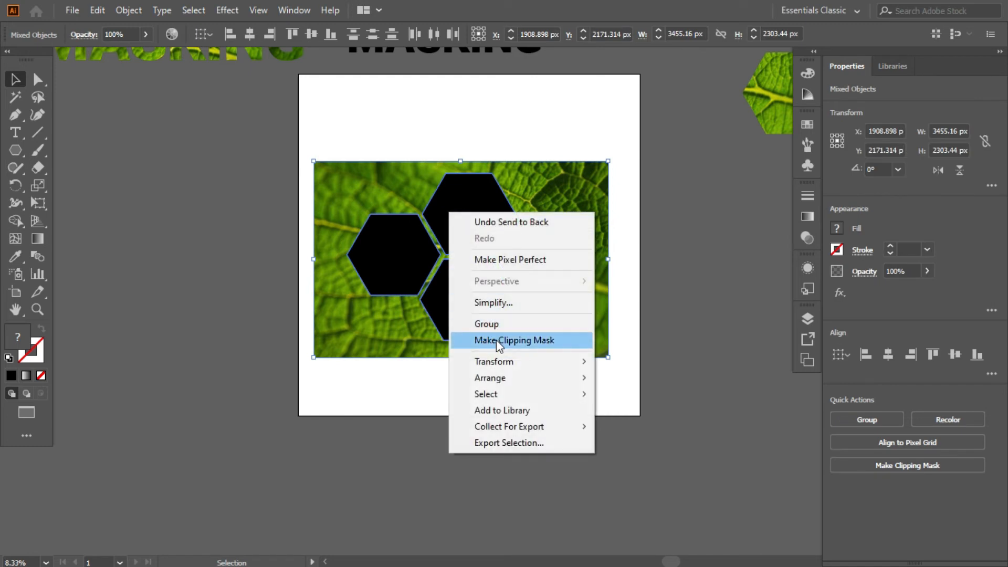
pyautogui.click(497, 340)
pyautogui.click(570, 430)
pyautogui.scroll(-2, 541, 336)
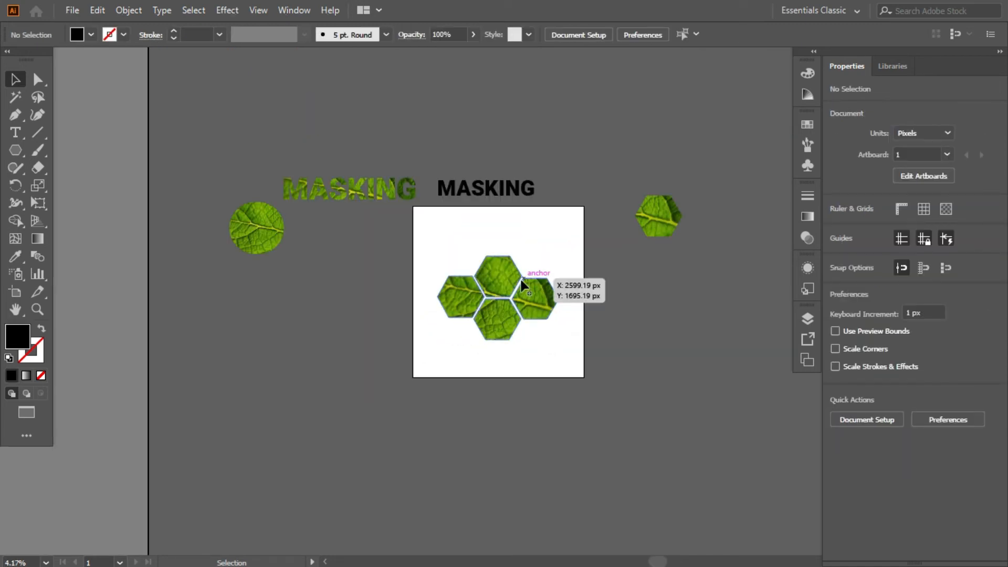
# Step: Move the single leaf-filled hexagon back onto the artboard's upper-right corner and deselect it
pyautogui.scroll(2, 520, 277)
pyautogui.scroll(-1, 623, 193)
pyautogui.moveTo(740, 161); pyautogui.dragTo(581, 192)
pyautogui.click(698, 185)
# Step: Isolate the four-hexagon clip group to inspect its masked leaf image, then return to the full artwork
pyautogui.doubleClick(562, 295)
pyautogui.click(617, 311)
pyautogui.click(675, 282)
pyautogui.moveTo(561, 286); pyautogui.dragTo(551, 322)
pyautogui.click(648, 296)
pyautogui.click(602, 304)
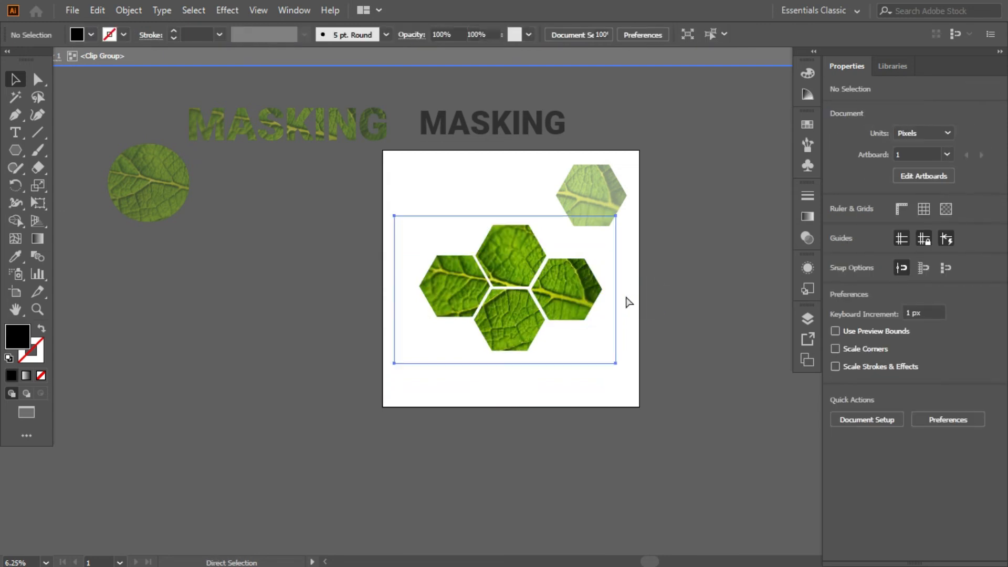
pyautogui.click(648, 292)
# Step: Move the four-hexagon clip group down to about Y 2744 px and the single hexagon up to about X 2995, Y 509 px
pyautogui.moveTo(529, 253); pyautogui.dragTo(521, 291)
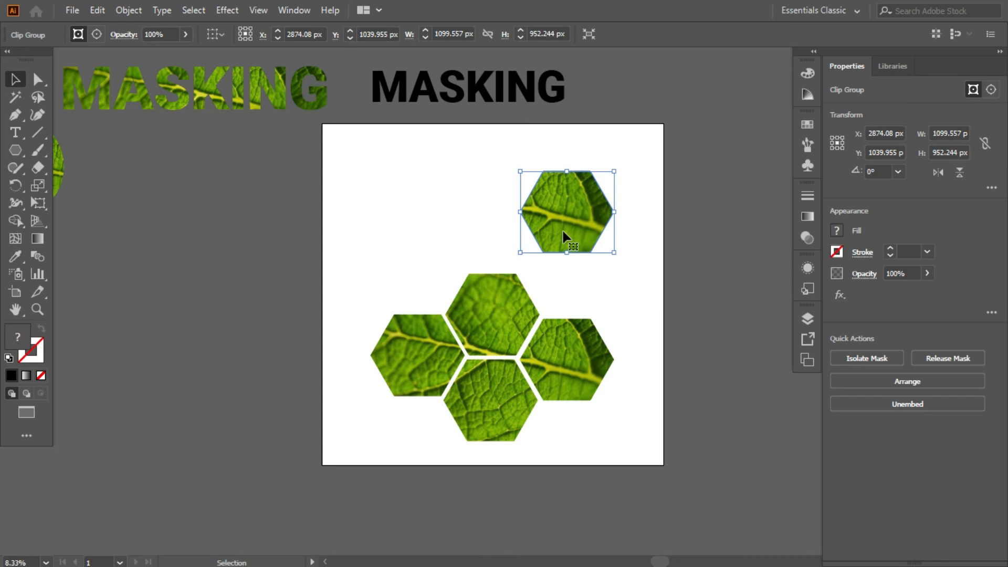
pyautogui.moveTo(570, 177); pyautogui.dragTo(581, 131)
pyautogui.click(496, 321)
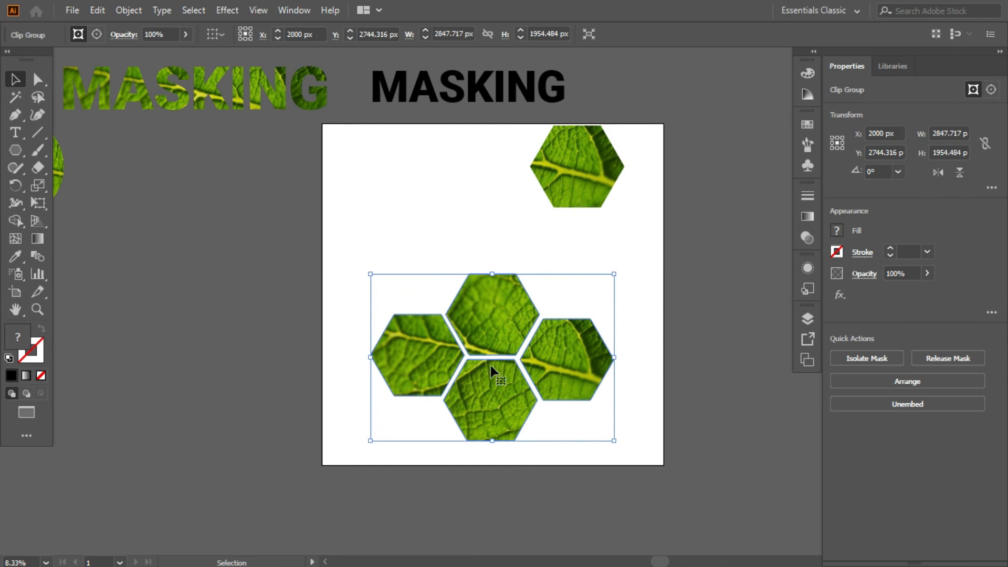
# Step: Move the leaf-filled oval onto the artboard's upper-left area and the black MASKING text up to about X 1661, Y -1097 px
pyautogui.moveTo(63, 163); pyautogui.dragTo(467, 180)
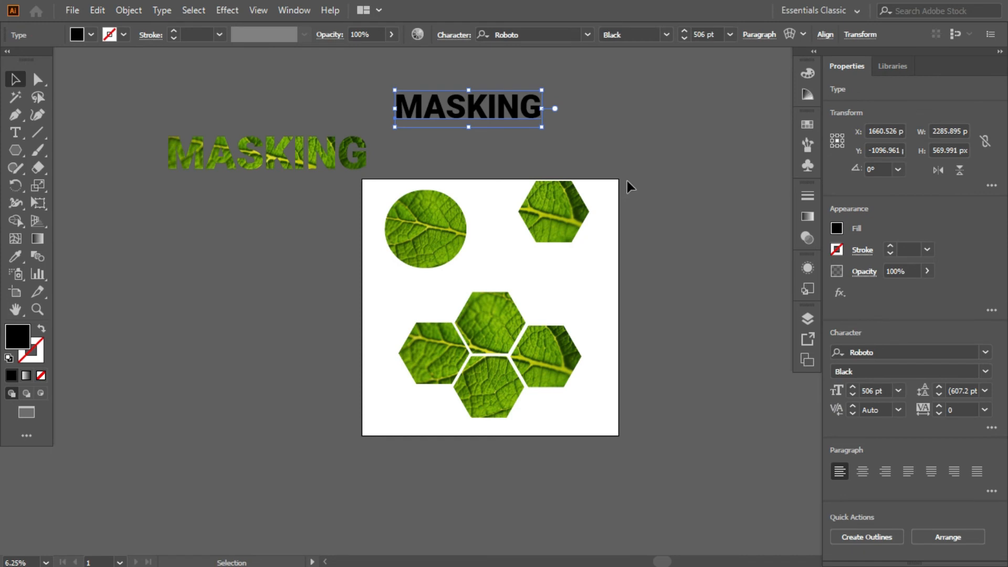
pyautogui.scroll(1, 631, 204)
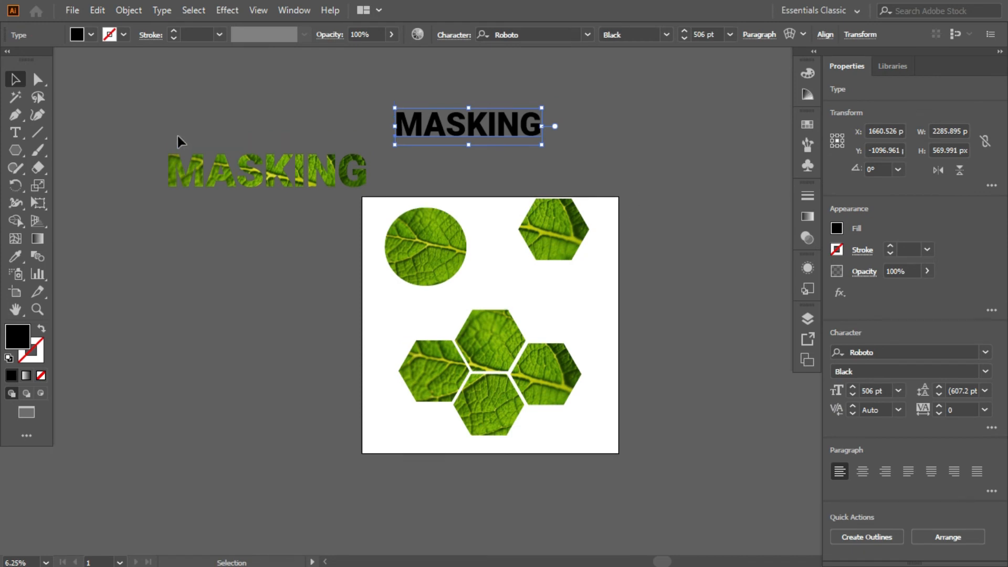
pyautogui.click(614, 267)
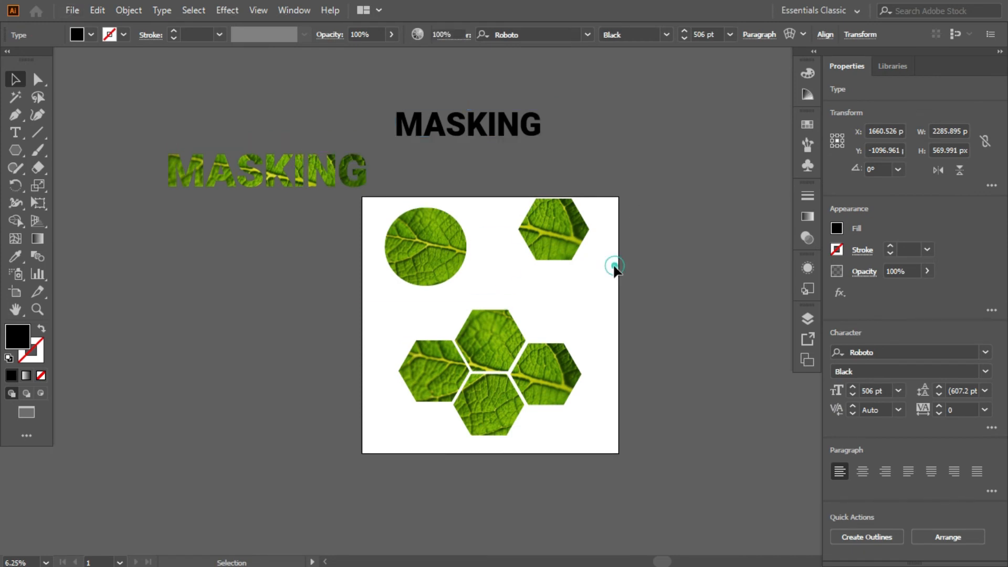
# Step: Try deleting the single leaf-filled hexagon with whole-object and direct selection, and undo each deletion
pyautogui.click(578, 243)
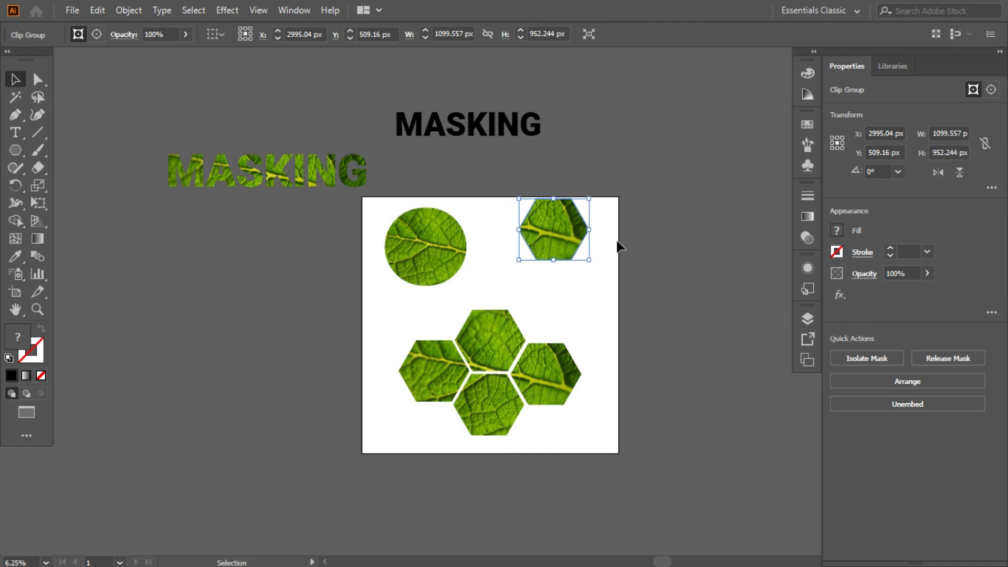
pyautogui.press('Delete')
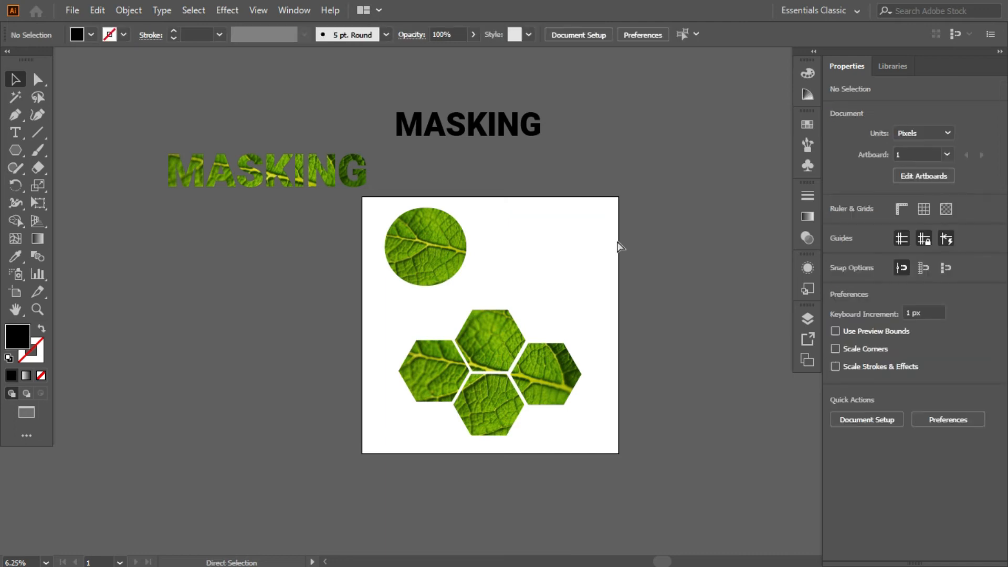
pyautogui.hotkey('ctrl', 'z')
pyautogui.press('a')
pyautogui.press('Delete')
pyautogui.press('a')
pyautogui.hotkey('ctrl', 'z')
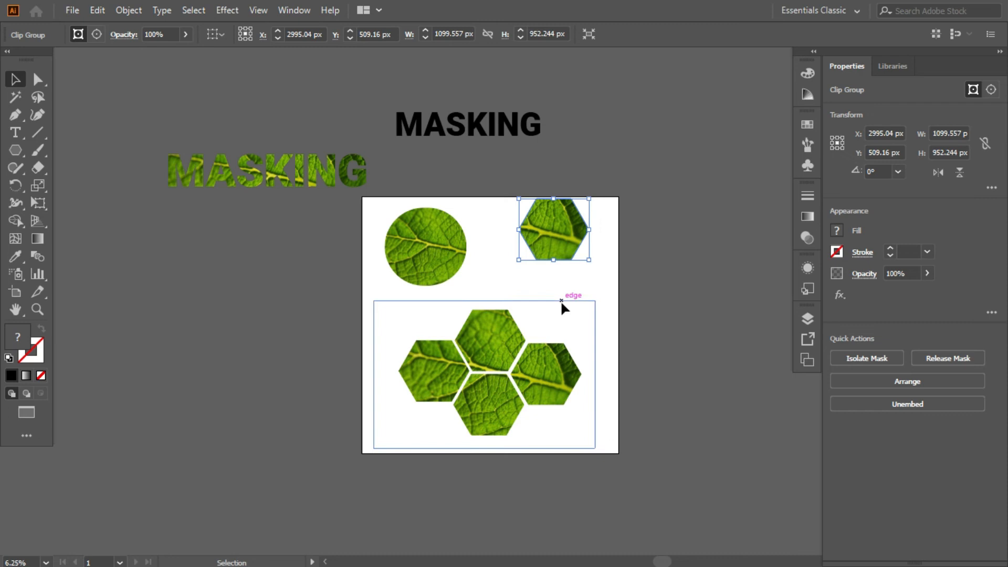
# Step: Move the single hexagon down level with the oval's centre, and shift the leaf-filled MASKING text farther up and left of the artboard
pyautogui.click(583, 283)
pyautogui.moveTo(580, 243); pyautogui.dragTo(580, 260)
pyautogui.click(449, 242)
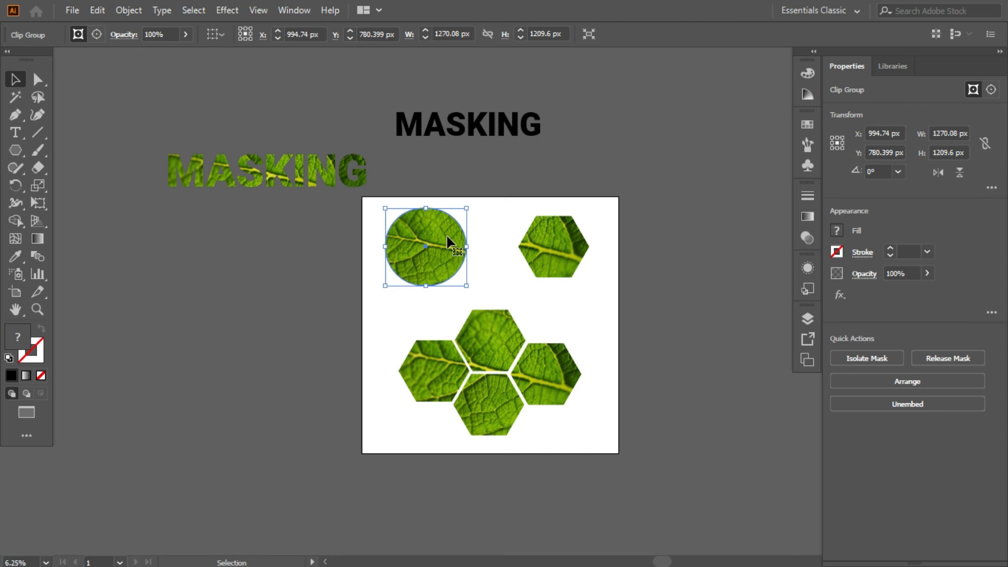
pyautogui.keyDown('shift'); pyautogui.click(545, 263); pyautogui.keyUp('shift')
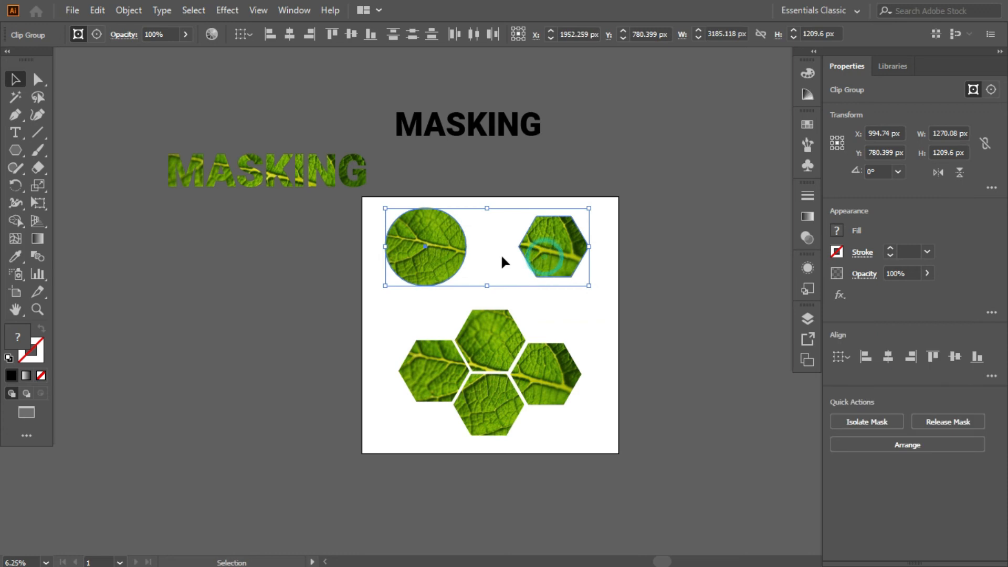
pyautogui.moveTo(289, 173); pyautogui.dragTo(258, 105)
# Step: Group the leaf-filled oval with the single leaf-filled hexagon
pyautogui.click(412, 215)
pyautogui.keyDown('shift'); pyautogui.click(562, 242); pyautogui.keyUp('shift')
pyautogui.rightClick(552, 235)
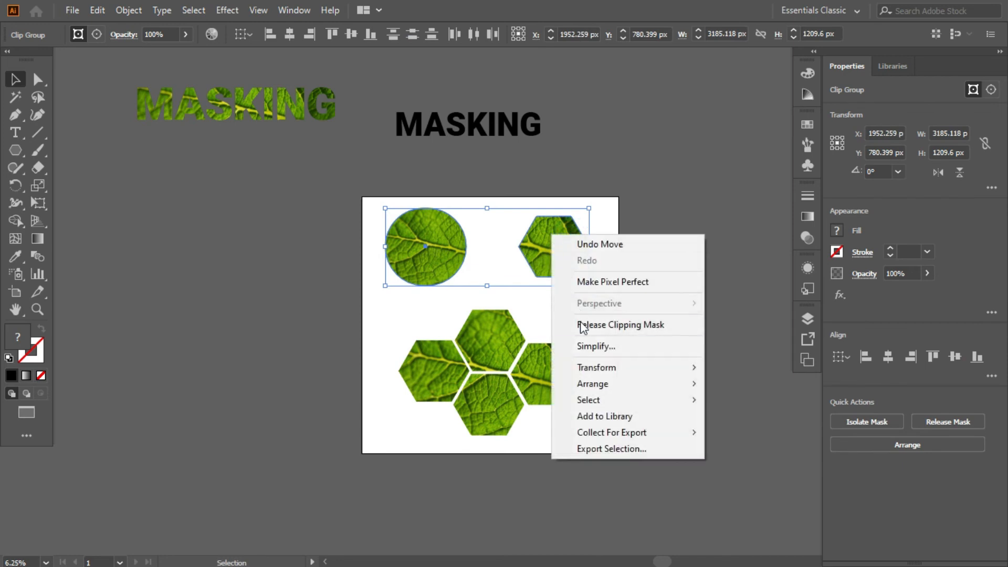
pyautogui.click(756, 468)
pyautogui.moveTo(386, 200); pyautogui.dragTo(592, 260)
pyautogui.hotkey('ctrl', 'g')
pyautogui.press('v')
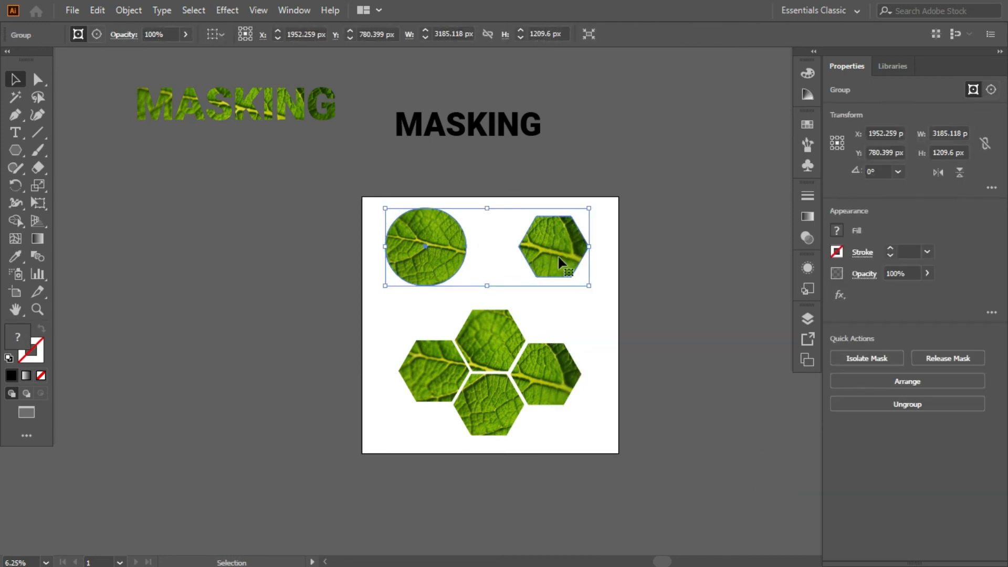
# Step: Move the oval-and-hexagon group off the artboard's left side and back onto it at about X 1981, Y 776 px
pyautogui.moveTo(422, 227); pyautogui.dragTo(169, 286)
pyautogui.click(210, 241)
pyautogui.click(188, 388)
pyautogui.moveTo(278, 266); pyautogui.dragTo(564, 247)
pyautogui.click(292, 363)
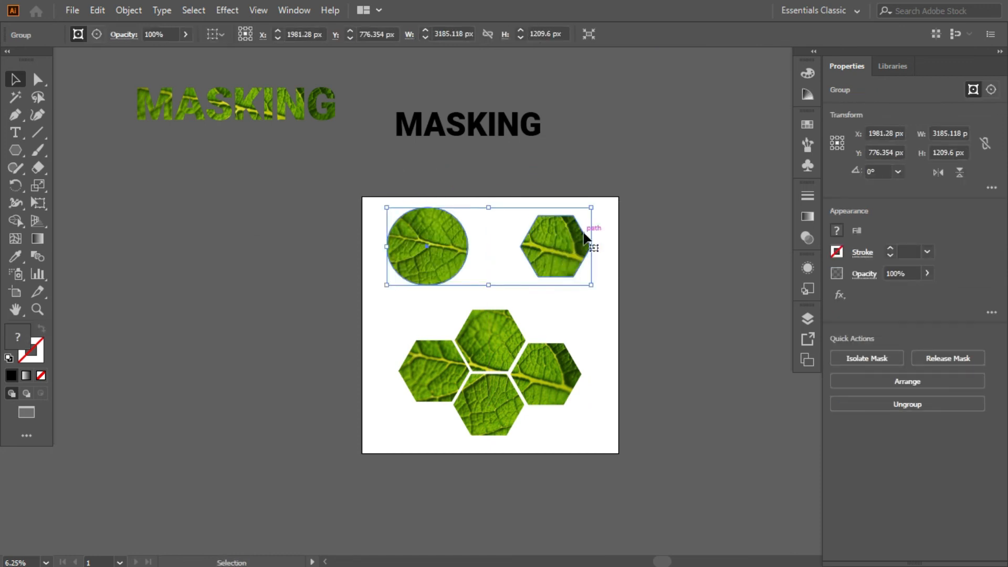
# Step: Ungroup the oval and single hexagon, and move the hexagon closer to the oval, to about X 2425 px
pyautogui.press('a')
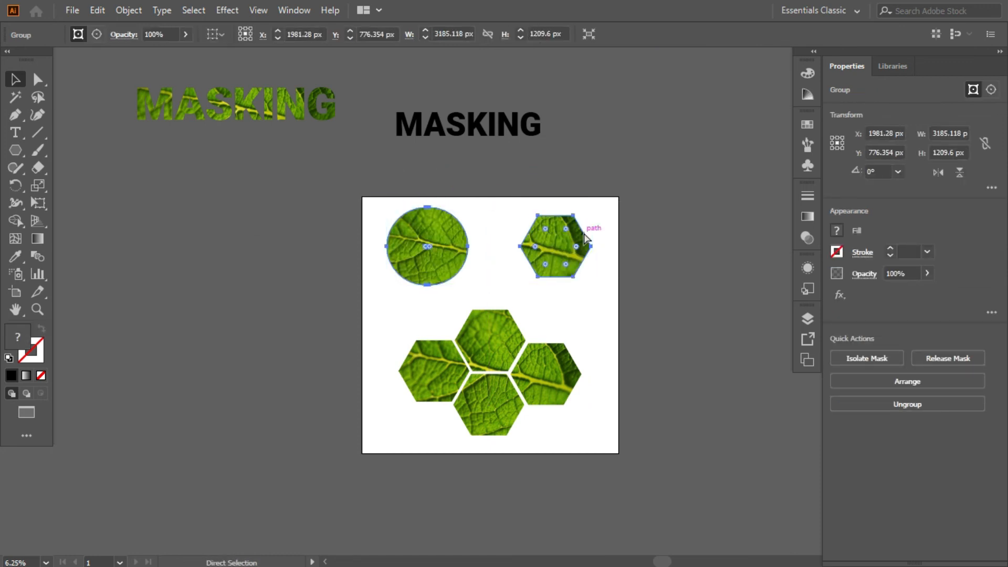
pyautogui.hotkey('ctrl', '7')
pyautogui.press('v')
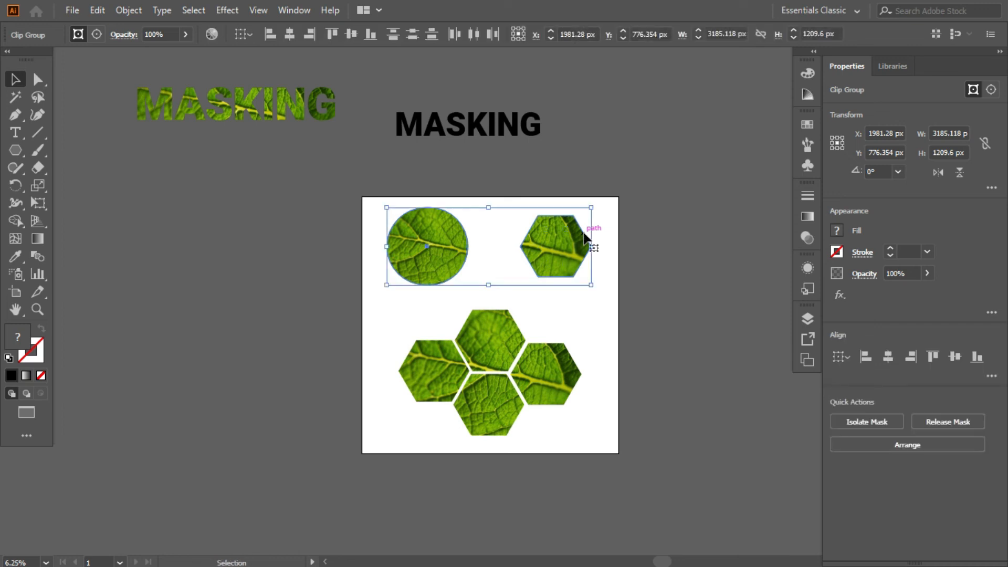
pyautogui.click(600, 201)
pyautogui.moveTo(561, 229); pyautogui.dragTo(520, 229)
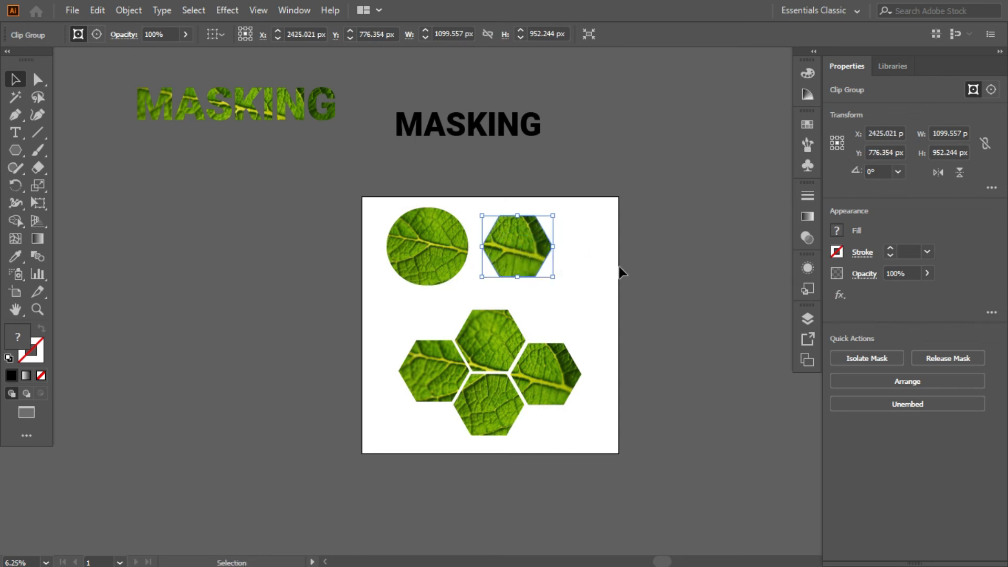
# Step: Group the oval and single hexagon again, then ungroup and deselect them
pyautogui.moveTo(501, 288); pyautogui.dragTo(363, 213)
pyautogui.press('a')
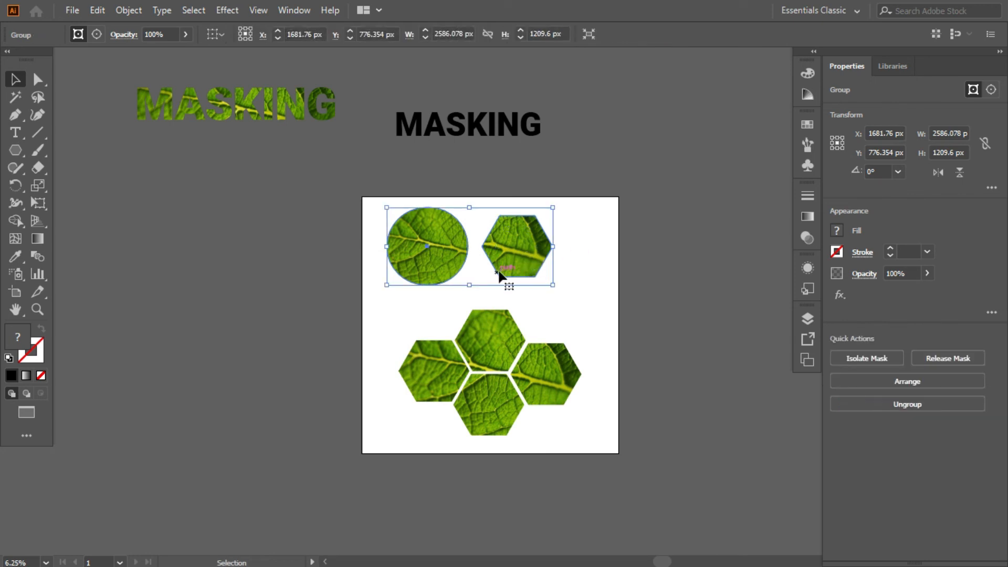
pyautogui.press('ctrl')
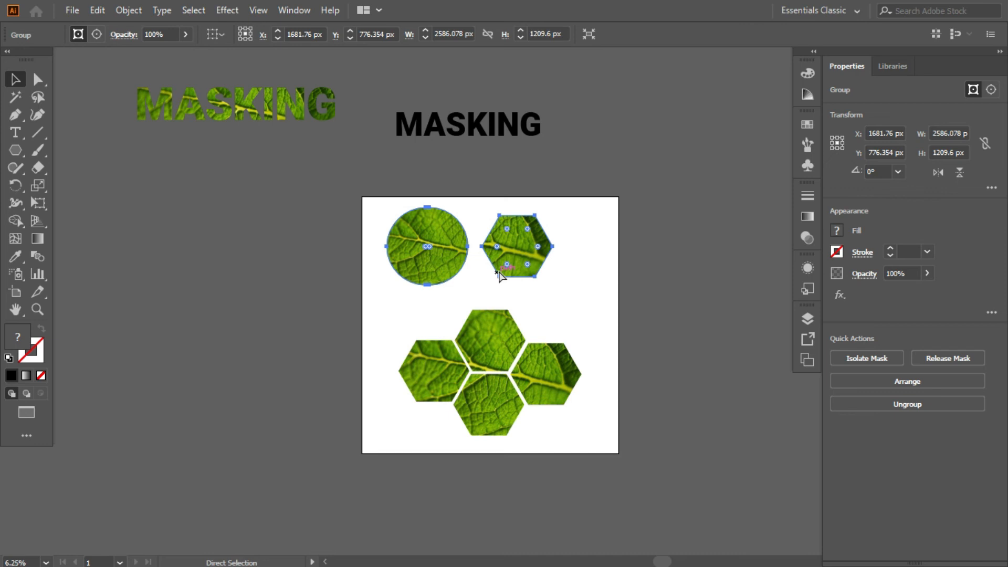
pyautogui.hotkey('ctrl', 'shift', 'g')
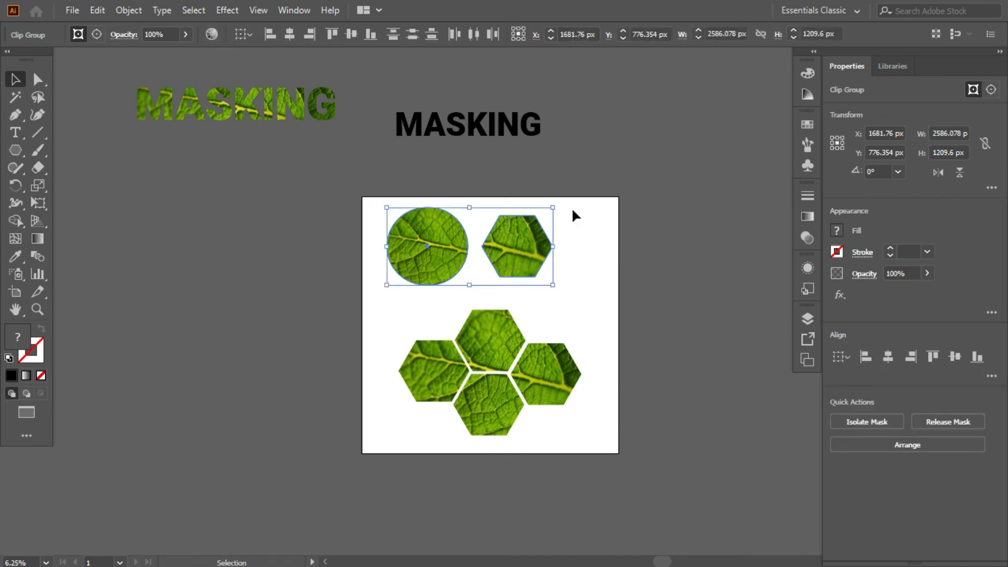
pyautogui.click(624, 221)
# Step: Reposition the oval near the artboard's upper-left corner and the single hexagon at about X 2531, Y 778 px, leaving nothing selected
pyautogui.moveTo(542, 240); pyautogui.dragTo(562, 241)
pyautogui.moveTo(451, 241)
pyautogui.mouseDown()
pyautogui.moveTo(426, 248)
pyautogui.moveTo(466, 248)
pyautogui.mouseUp()
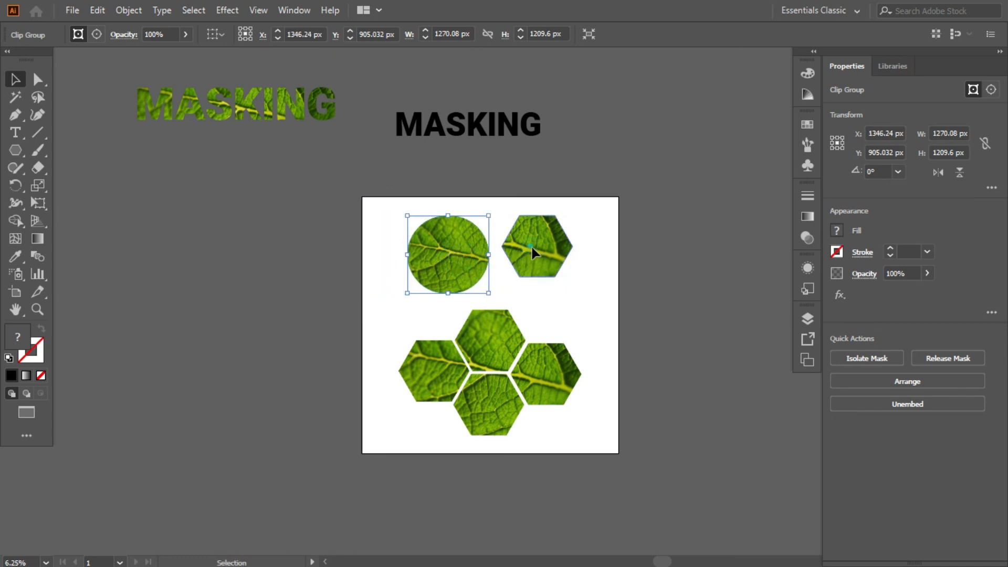
pyautogui.moveTo(531, 245); pyautogui.dragTo(555, 254)
pyautogui.moveTo(457, 262); pyautogui.dragTo(424, 250)
pyautogui.moveTo(571, 257); pyautogui.dragTo(535, 249)
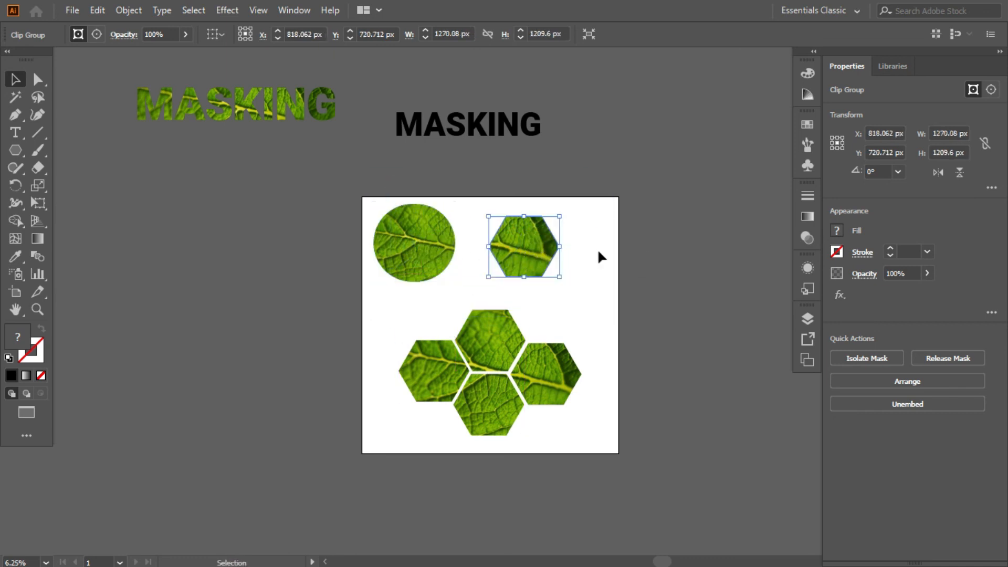
pyautogui.click(674, 363)
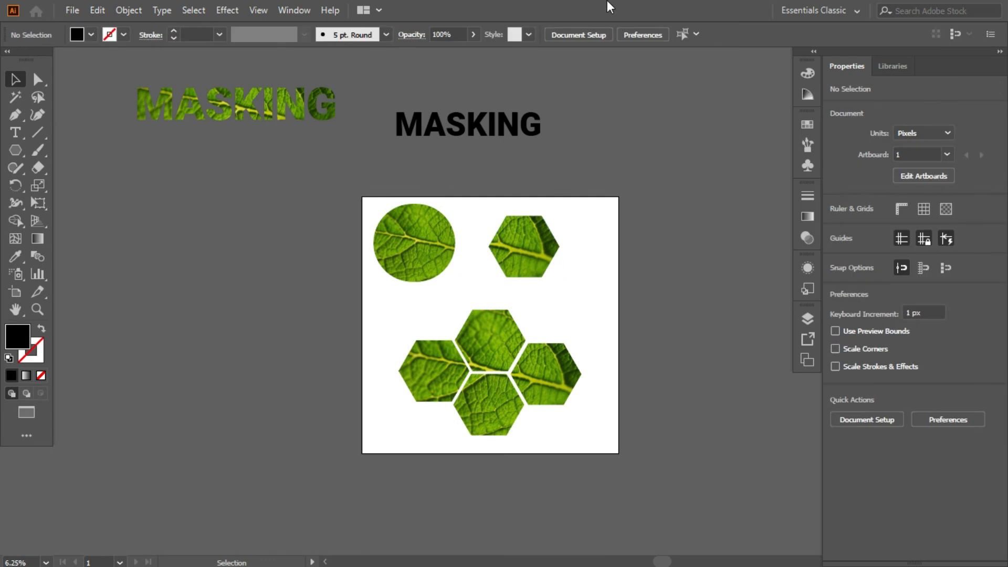
# Step: Move the oval and both hexagon clip groups left off the artboard, and place the leaf-filled MASKING text on the artboard
pyautogui.moveTo(314, 185); pyautogui.dragTo(173, 293)
pyautogui.doubleClick(232, 104)
pyautogui.click(269, 134)
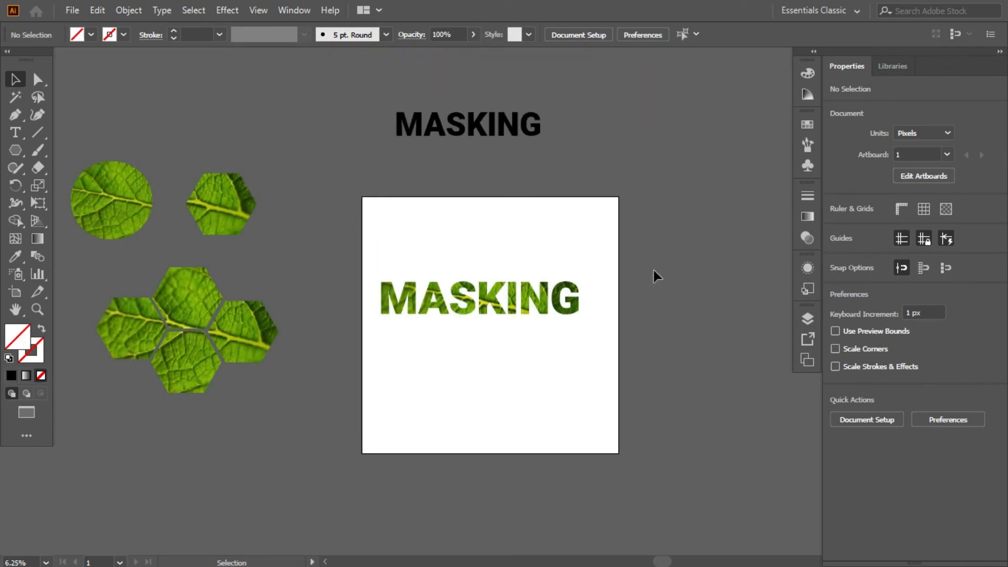
# Step: Move the leaf-filled MASKING text to about X 2056, Y 1399 px on the artboard
pyautogui.scroll(2, 548, 311)
pyautogui.moveTo(439, 269); pyautogui.dragTo(468, 244)
pyautogui.click(468, 189)
pyautogui.click(453, 258)
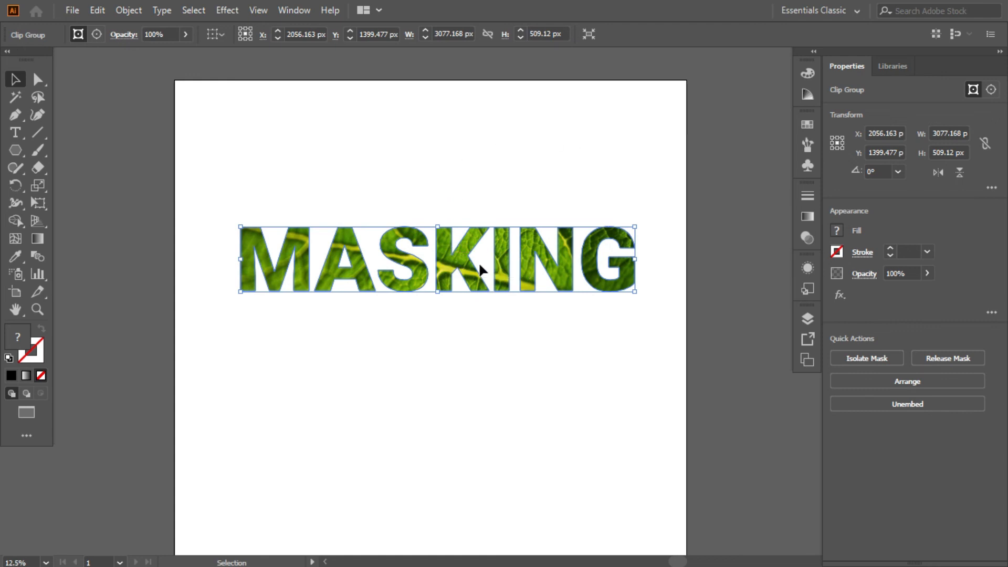
pyautogui.click(478, 262)
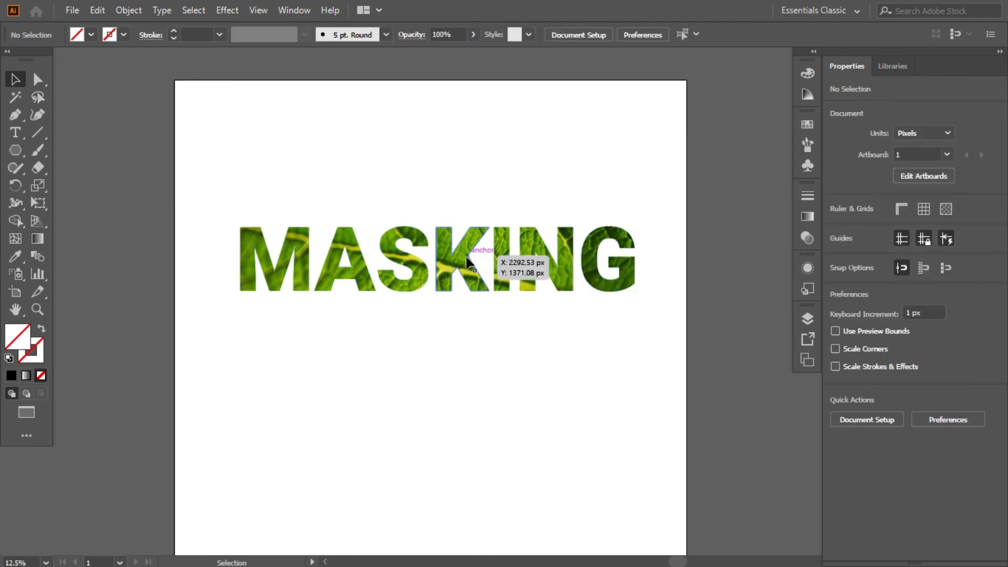
pyautogui.click(467, 258)
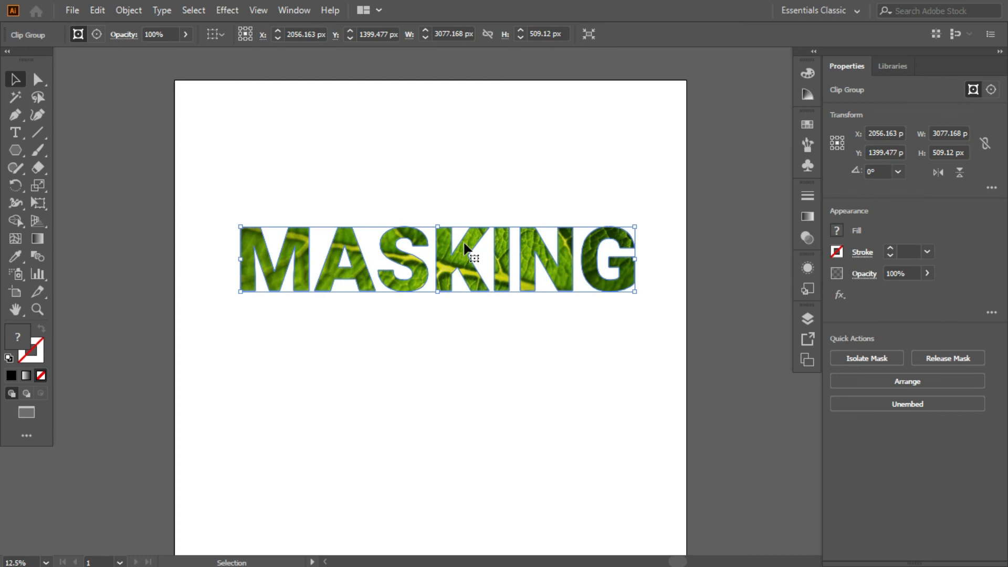
pyautogui.press('a')
pyautogui.press('v')
pyautogui.press('a')
pyautogui.press('v')
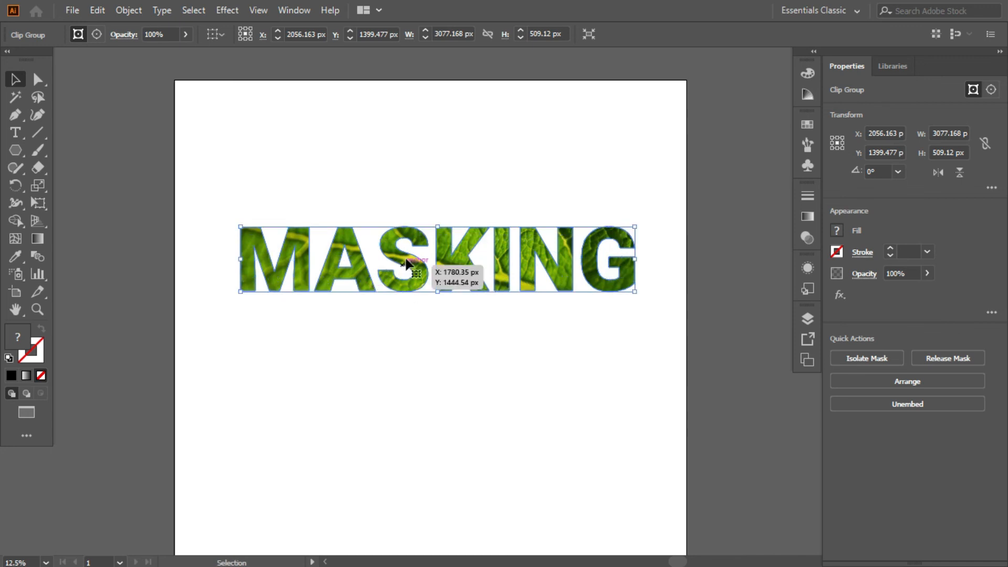
pyautogui.scroll(-1, 407, 260)
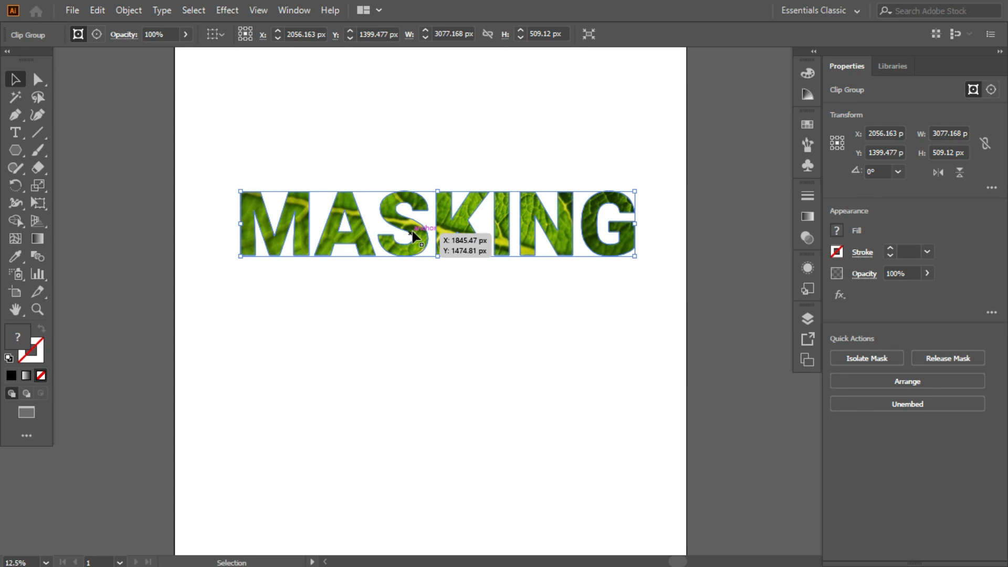
pyautogui.press('a')
pyautogui.press('v')
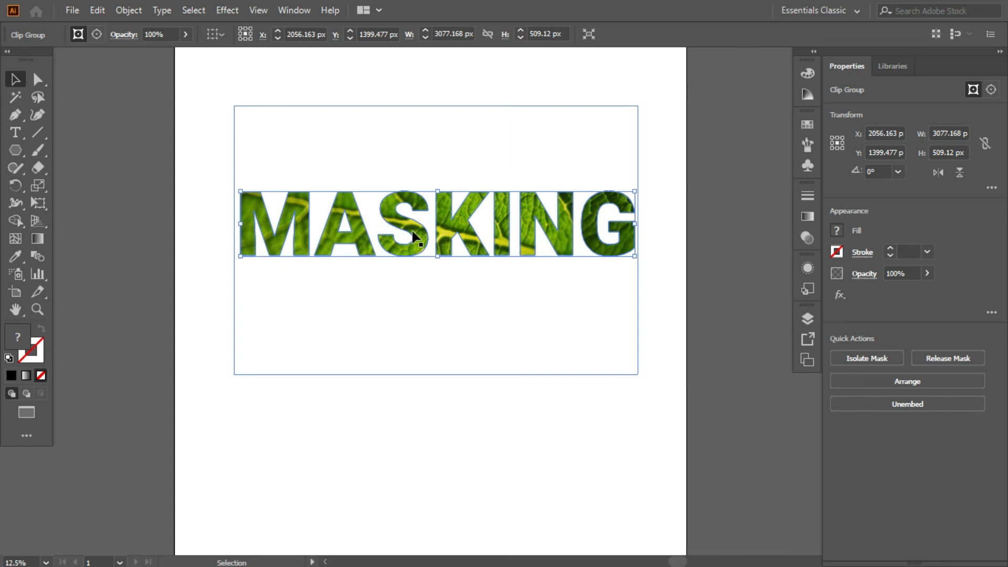
# Step: Duplicate the leaf-filled MASKING text below the original, at about X 1849, Y 2255 px
pyautogui.moveTo(411, 226); pyautogui.dragTo(386, 328)
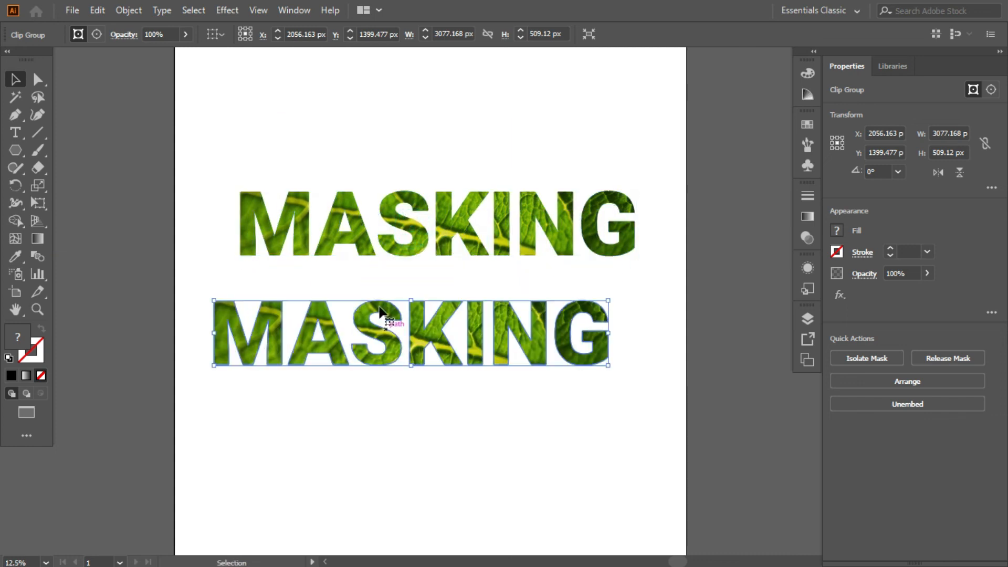
pyautogui.click(405, 224)
pyautogui.click(405, 223)
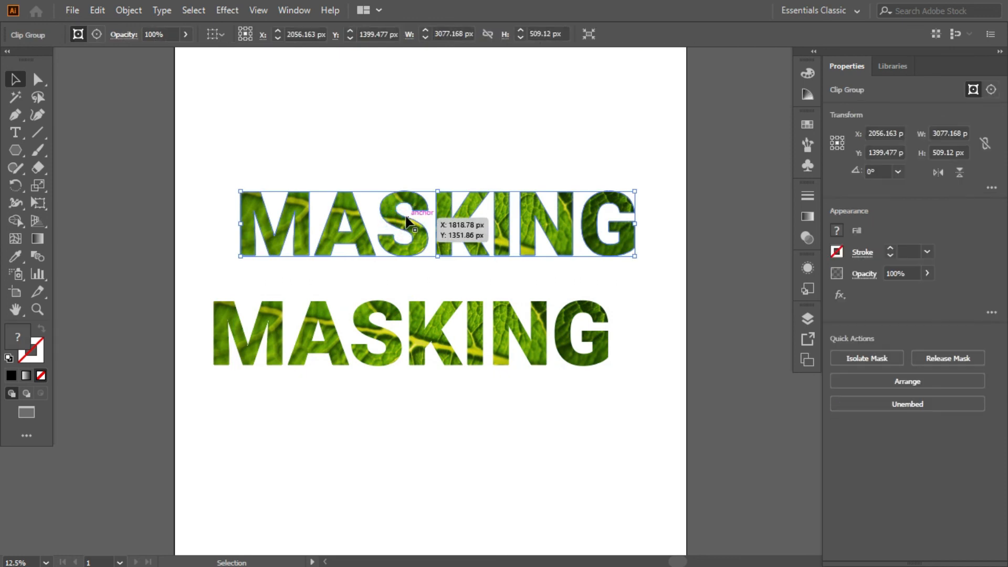
pyautogui.click(418, 345)
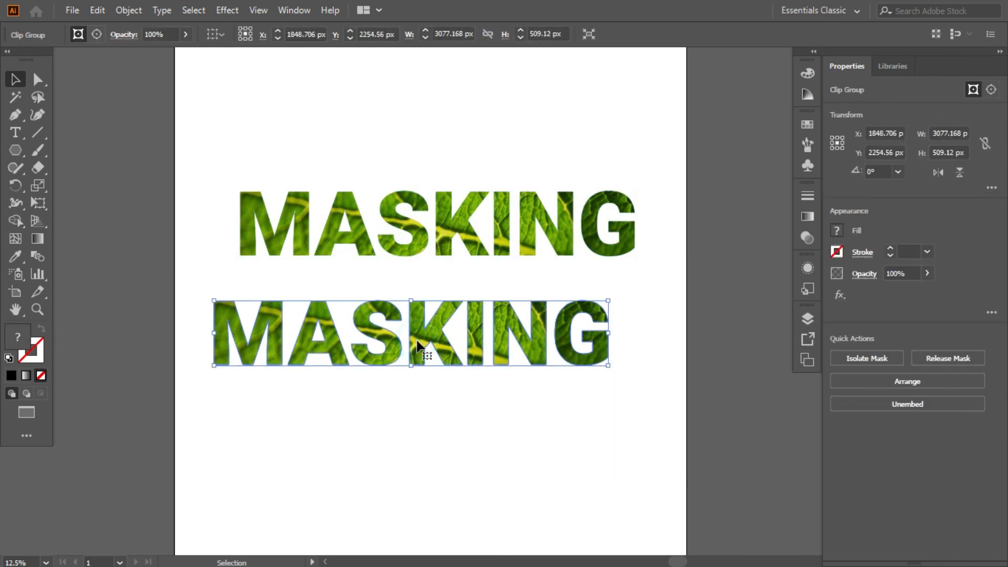
pyautogui.keyDown('ctrl'); pyautogui.click(417, 341); pyautogui.keyUp('ctrl')
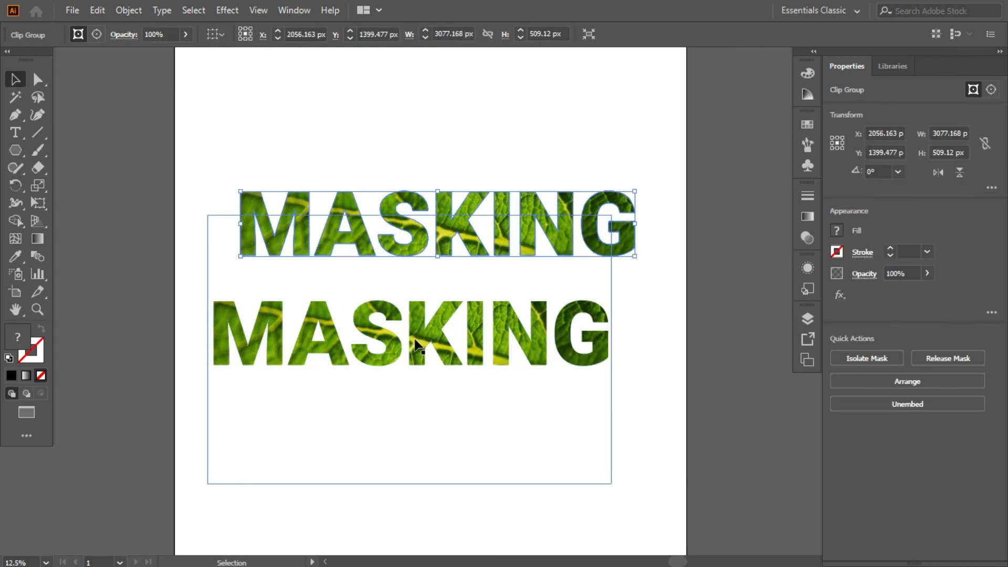
# Step: Place another copy of the leaf-filled MASKING text directly above the original and deselect it
pyautogui.click(513, 148)
pyautogui.moveTo(481, 239); pyautogui.dragTo(479, 138)
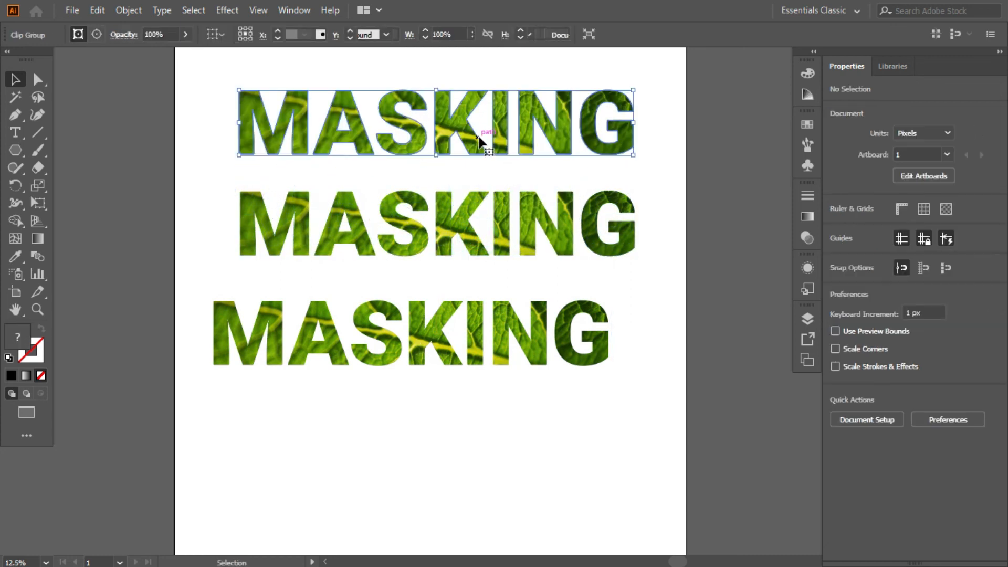
pyautogui.click(479, 133)
pyautogui.click(655, 359)
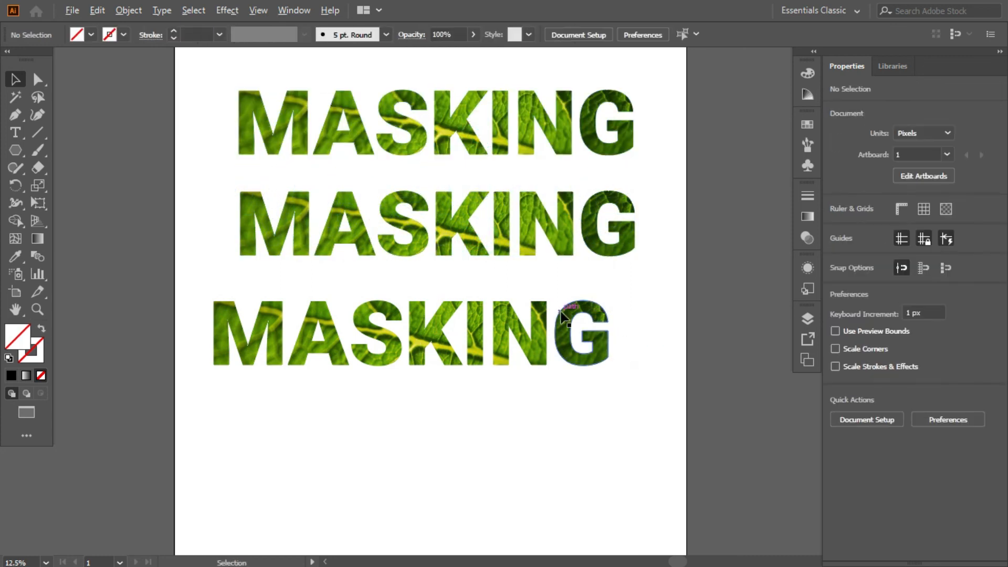
# Step: Line up the left edges of the middle and upper MASKING texts with the lowest one, bringing the upper text slightly down
pyautogui.scroll(-3, 560, 311)
pyautogui.scroll(2, 560, 309)
pyautogui.moveTo(522, 265); pyautogui.dragTo(506, 265)
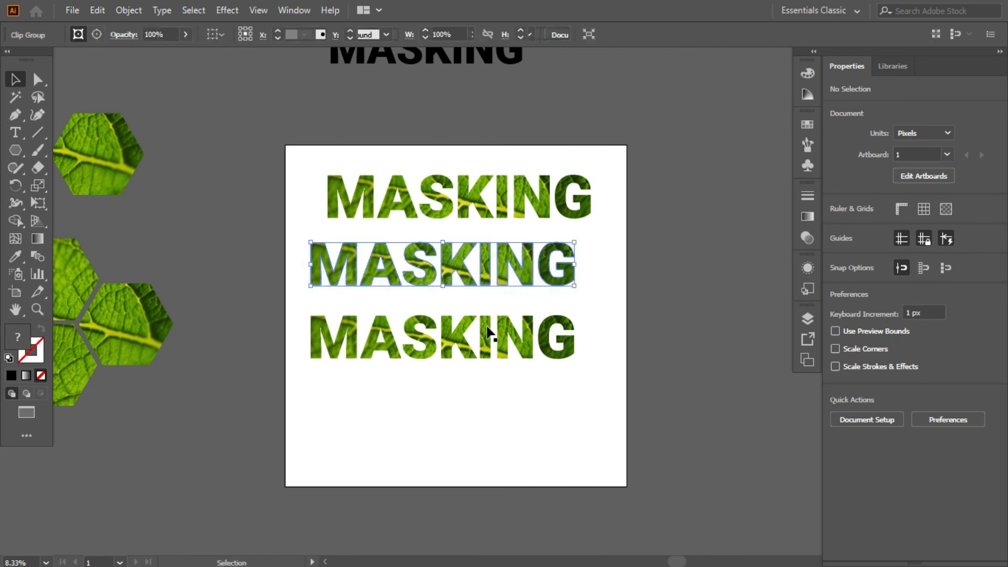
pyautogui.moveTo(491, 199); pyautogui.dragTo(475, 205)
pyautogui.click(519, 157)
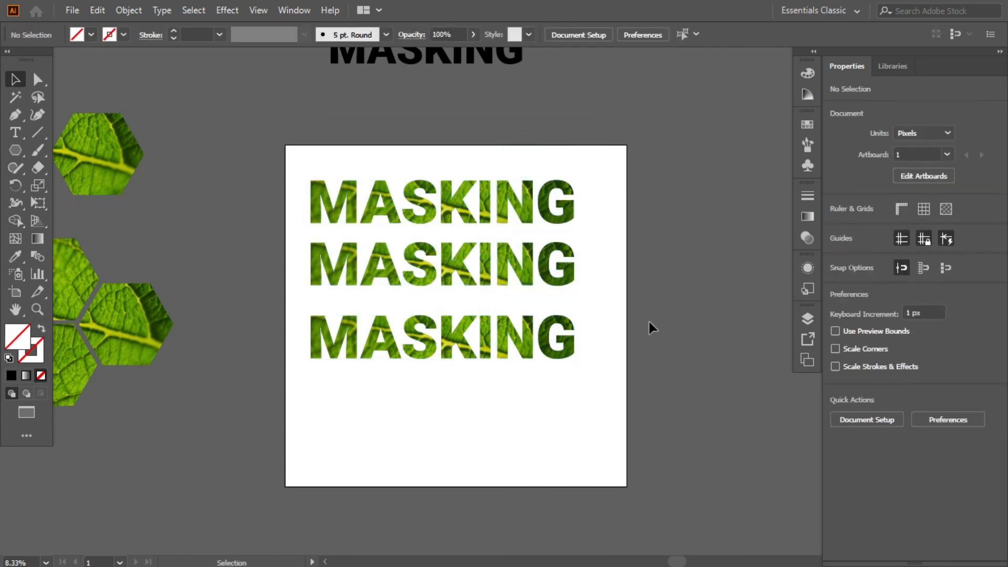